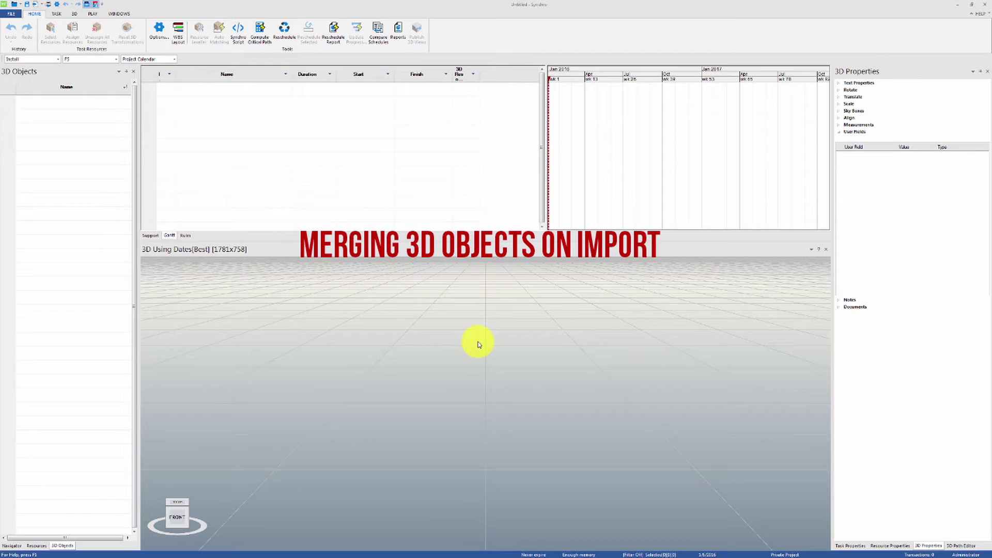
Import OptiPlant3DModel.dxf in Millimetres with the object tree level limit left at 0
left_click(14, 18)
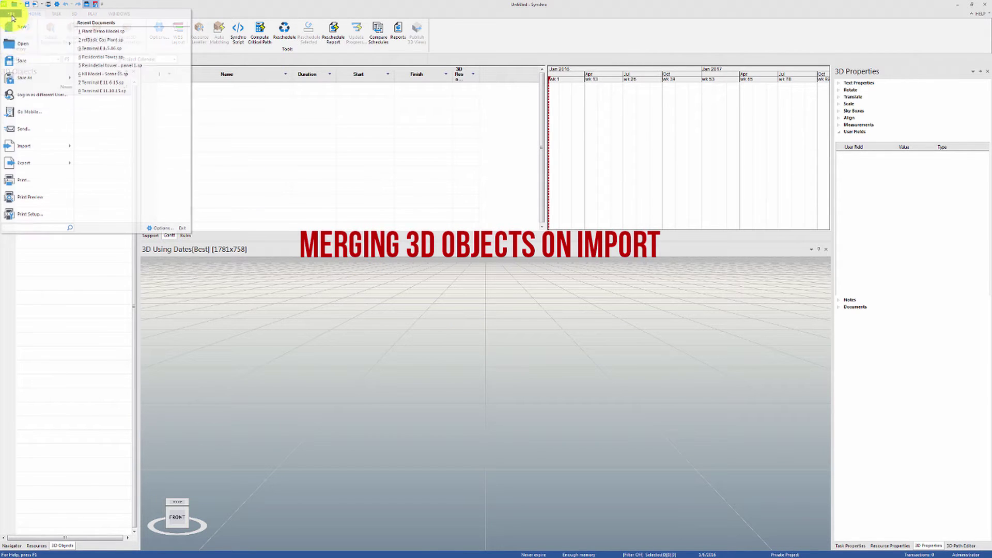
left_click(18, 145)
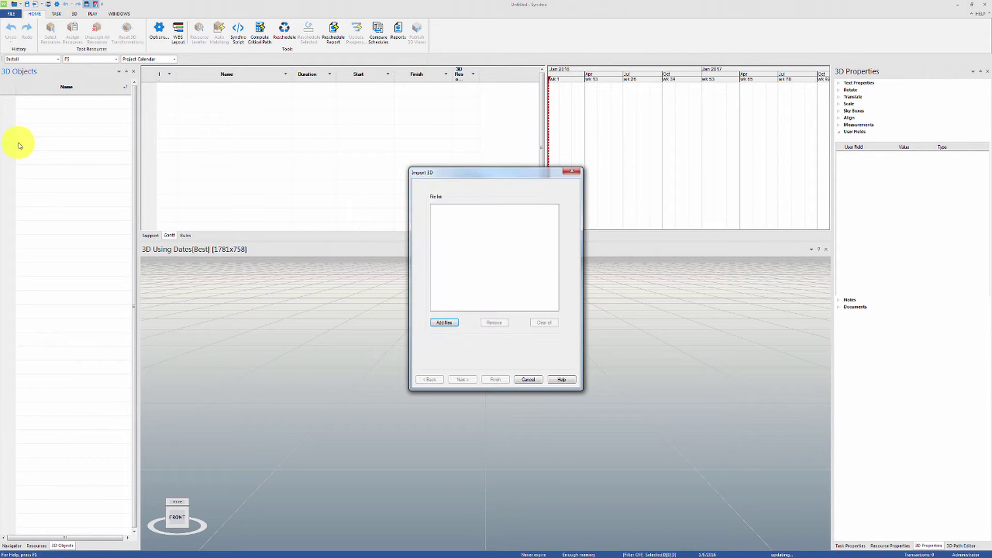
left_click(435, 323)
left_click(459, 235)
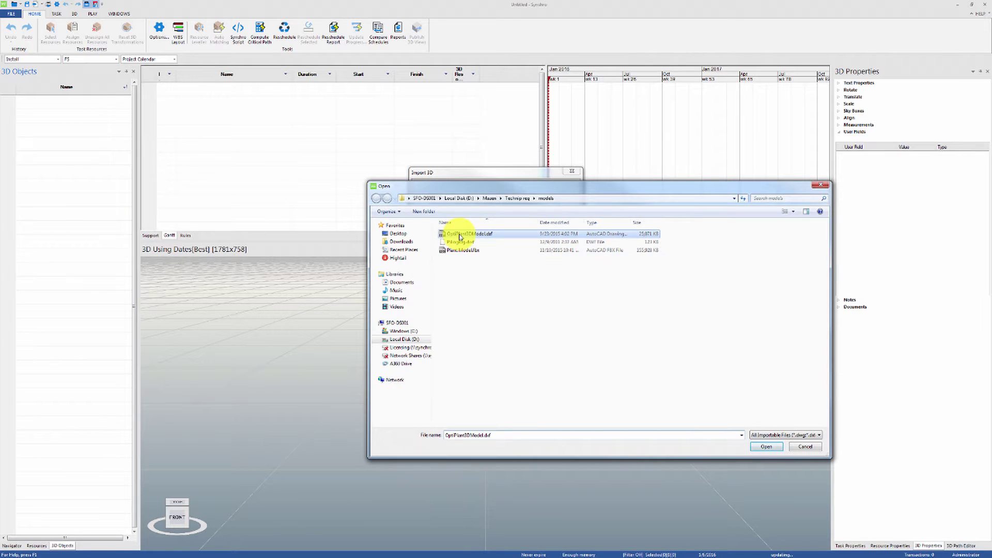
double_click(459, 235)
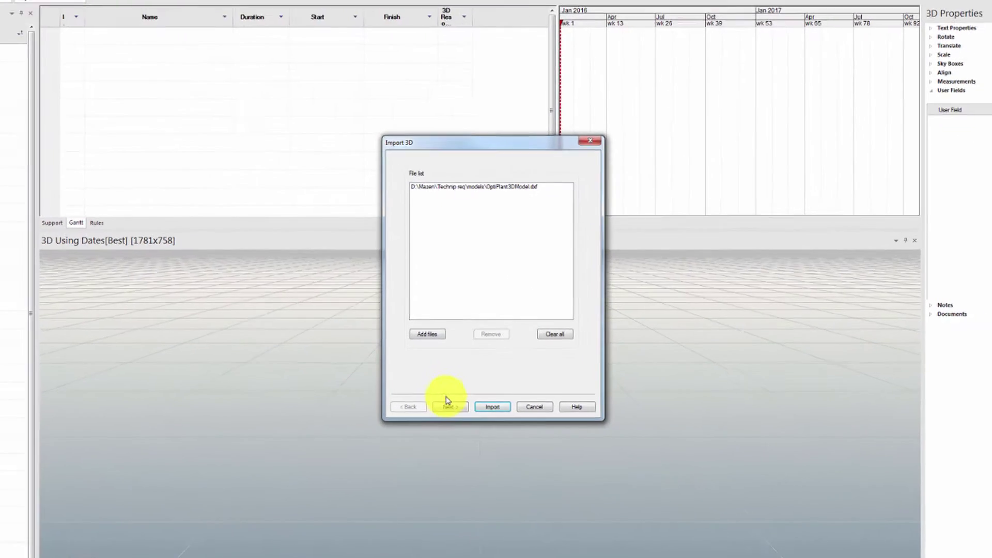
left_click(459, 373)
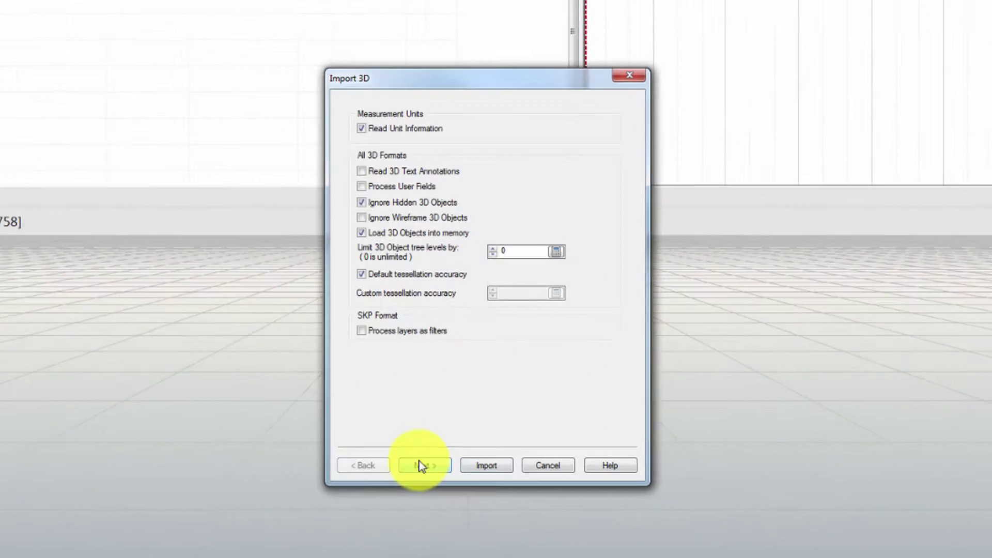
double_click(506, 250)
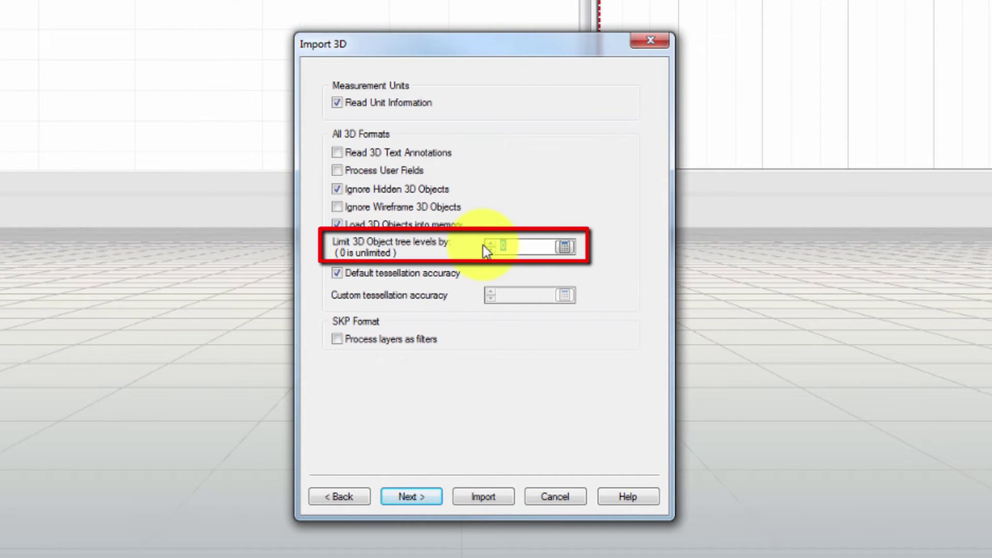
left_click(487, 497)
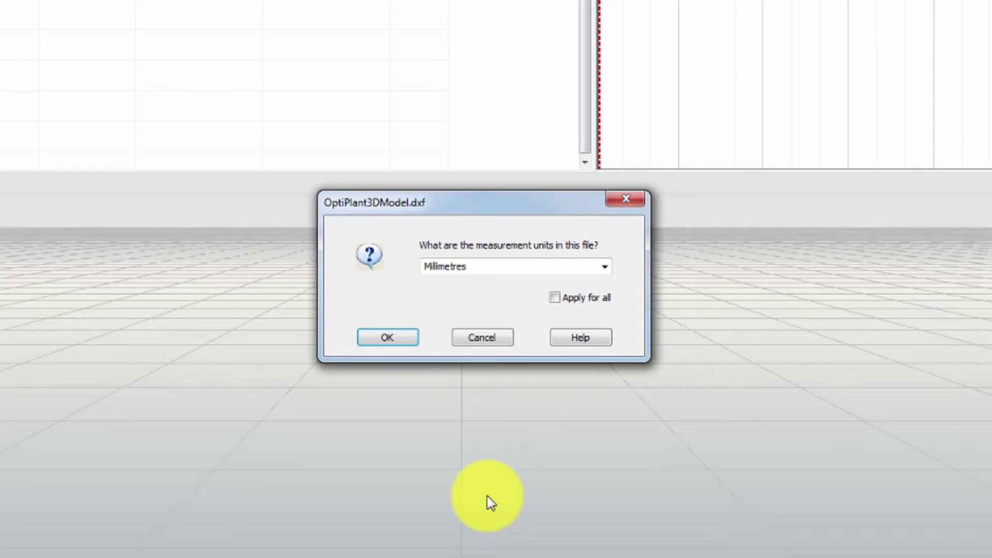
left_click(387, 337)
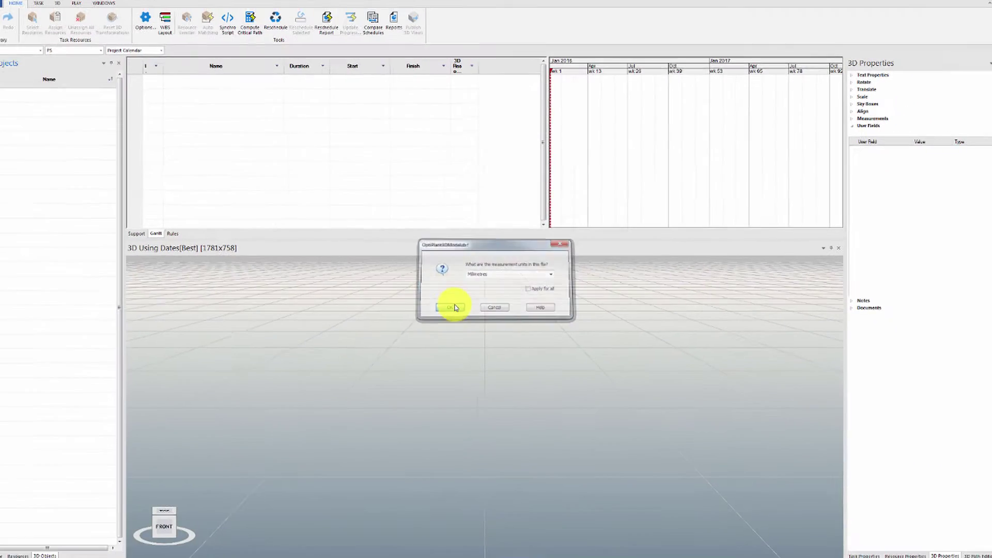
Finish the import with No assignment, then select the whole plant model and orbit around it
left_click(467, 344)
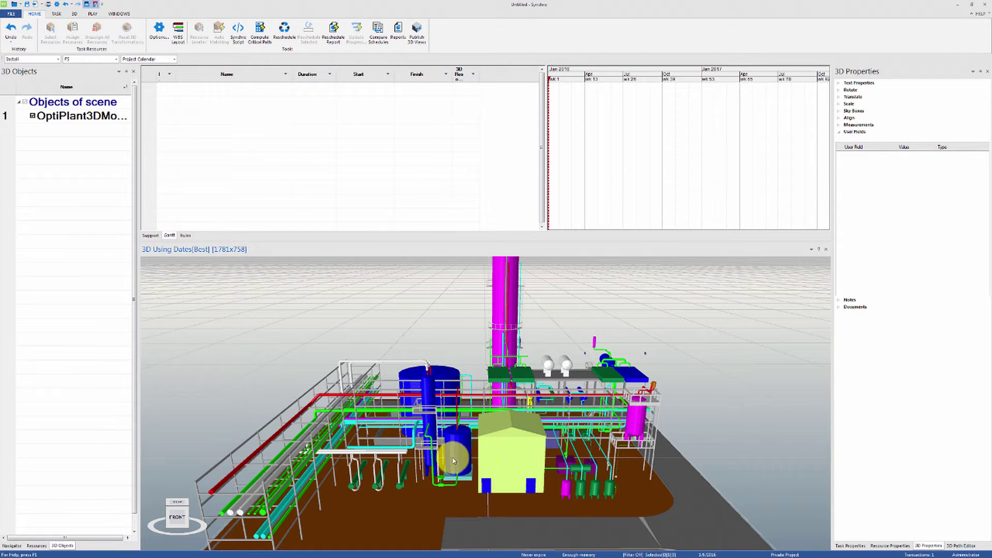
left_click(442, 459)
scroll(455, 458, "down", 5)
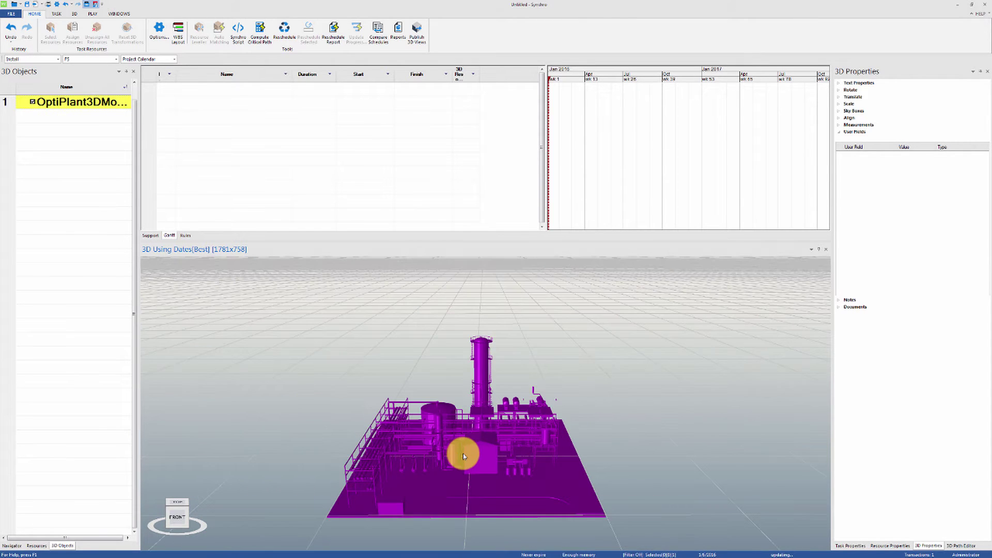
mouse_move(465, 455)
left_mouse_down()
mouse_move(454, 439)
mouse_move(427, 438)
mouse_move(467, 446)
left_mouse_up()
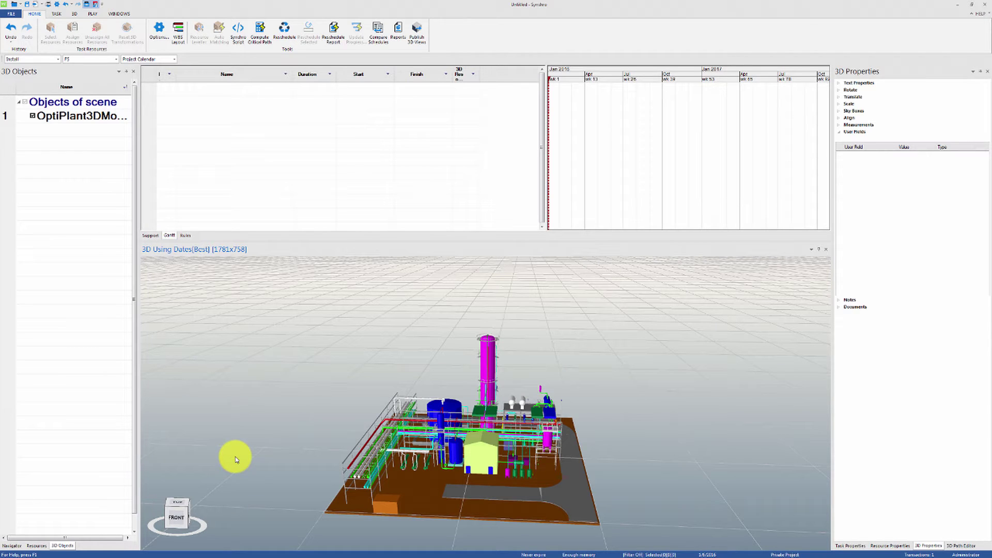
Undo the import, then re-import OptiPlant3DModel.dxf in Millimetres with a 2-level object tree limit
key("ctrl+z")
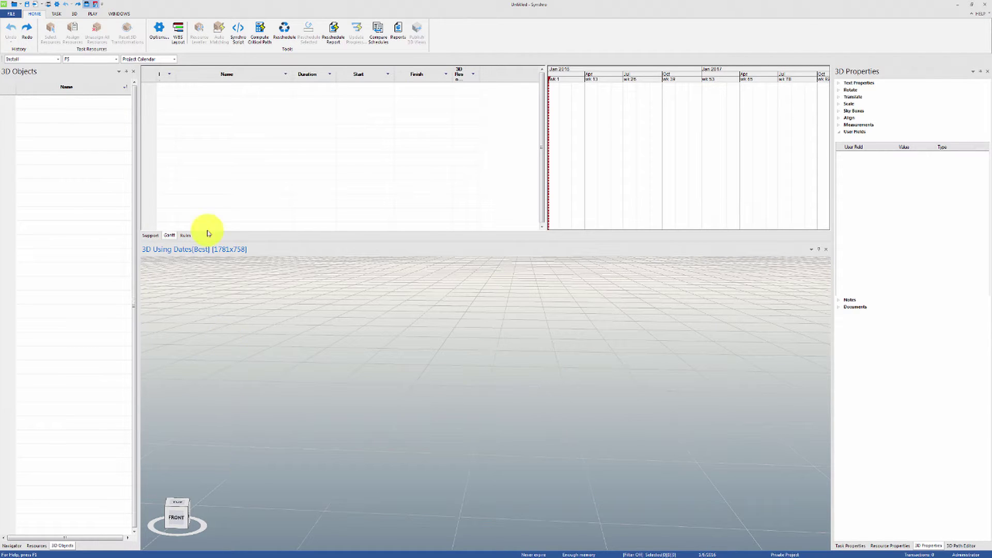
left_click(15, 13)
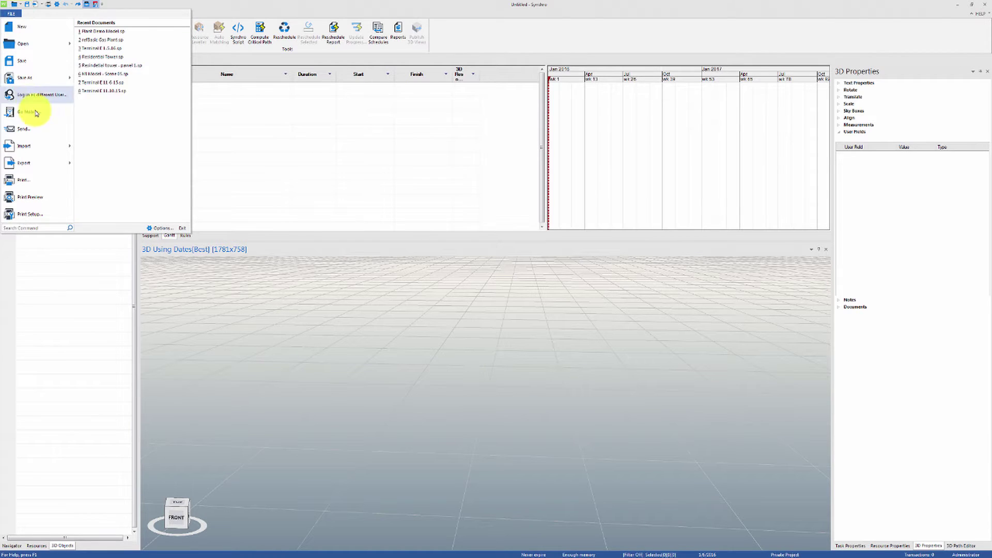
left_click(40, 151)
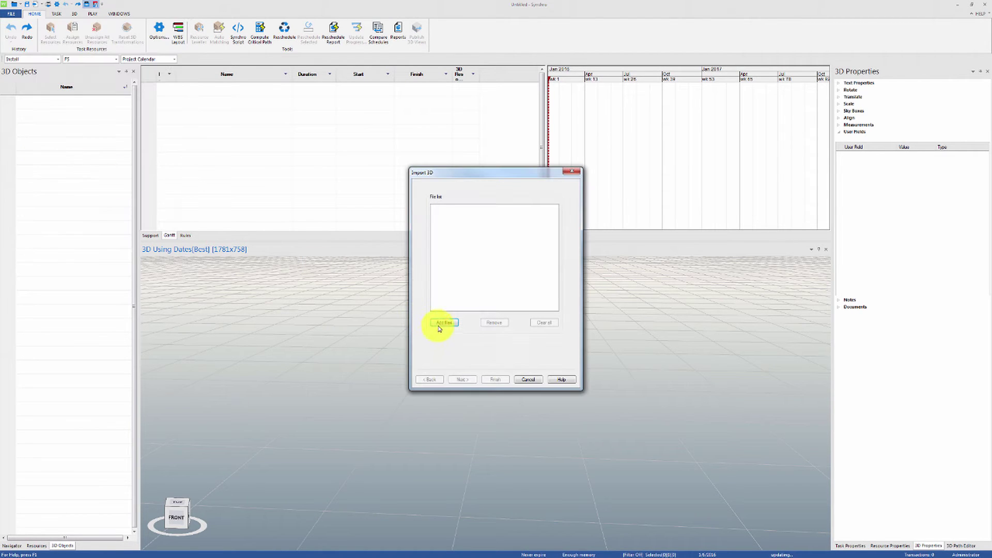
left_click(439, 326)
left_click(456, 234)
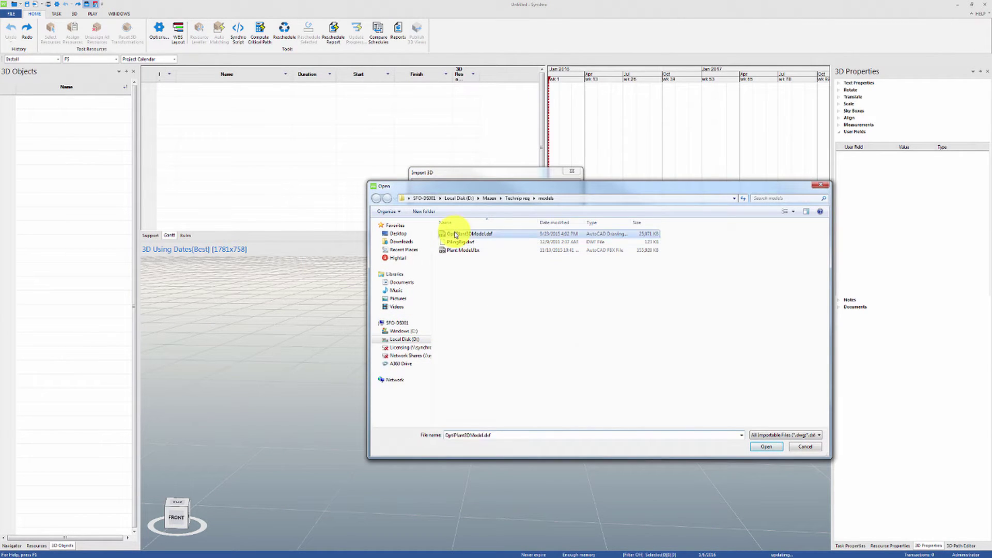
double_click(456, 234)
left_click(454, 376)
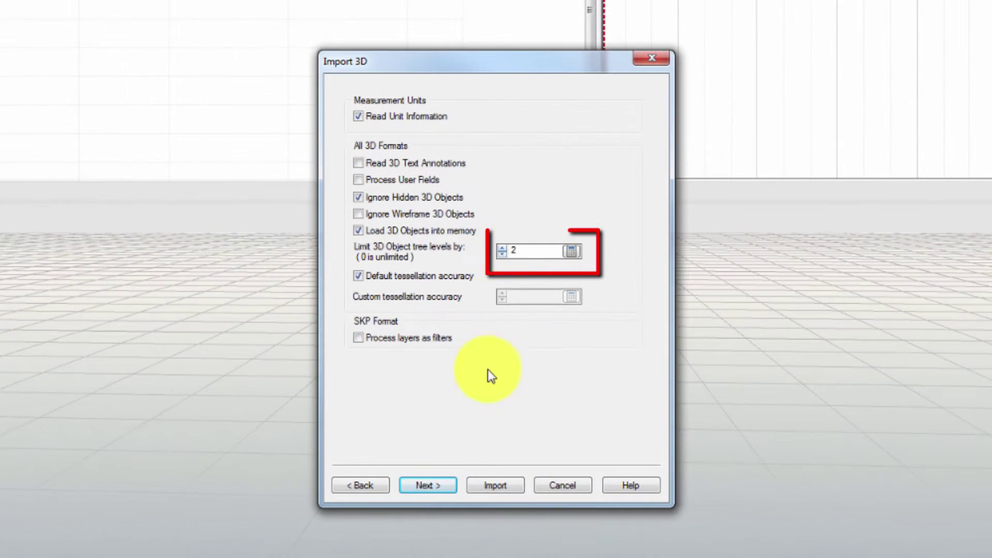
left_click(475, 487)
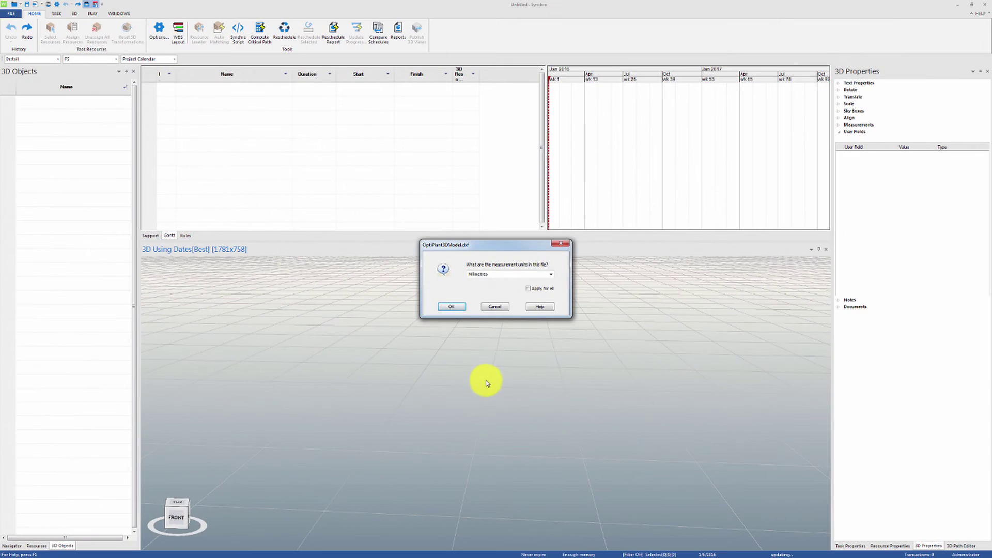
left_click(452, 305)
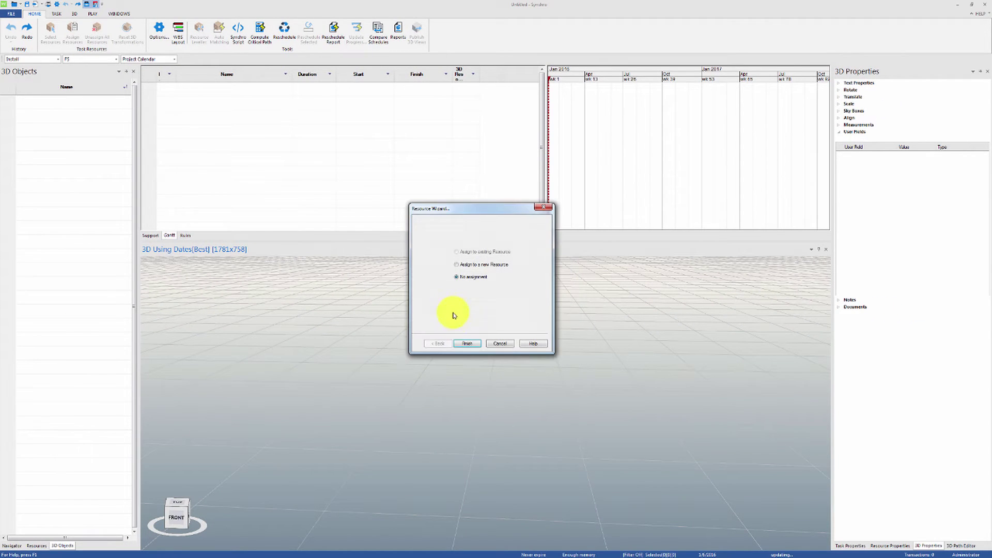
Finish with No assignment, expand the model into its groups, and select then clear the PENETRABLE building
left_click(461, 344)
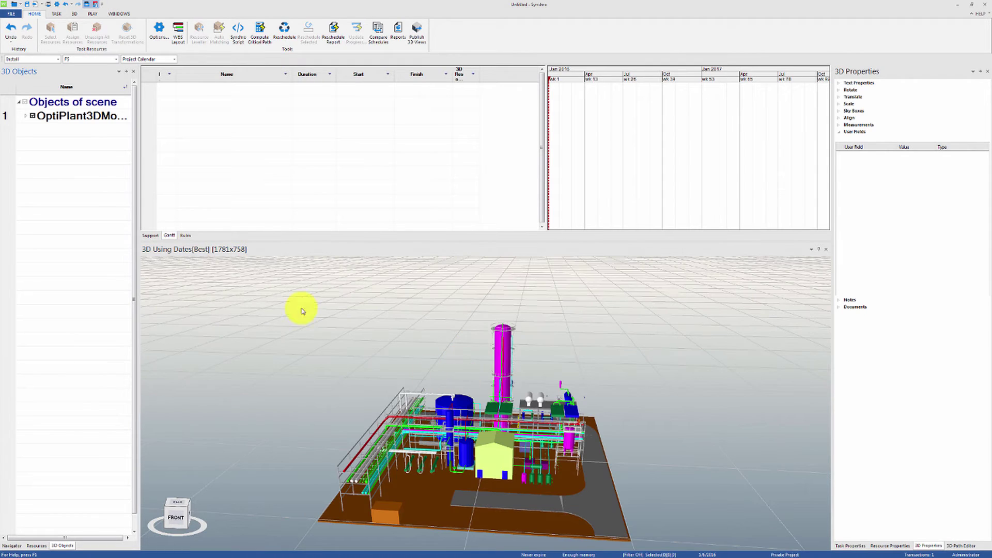
left_click(28, 117)
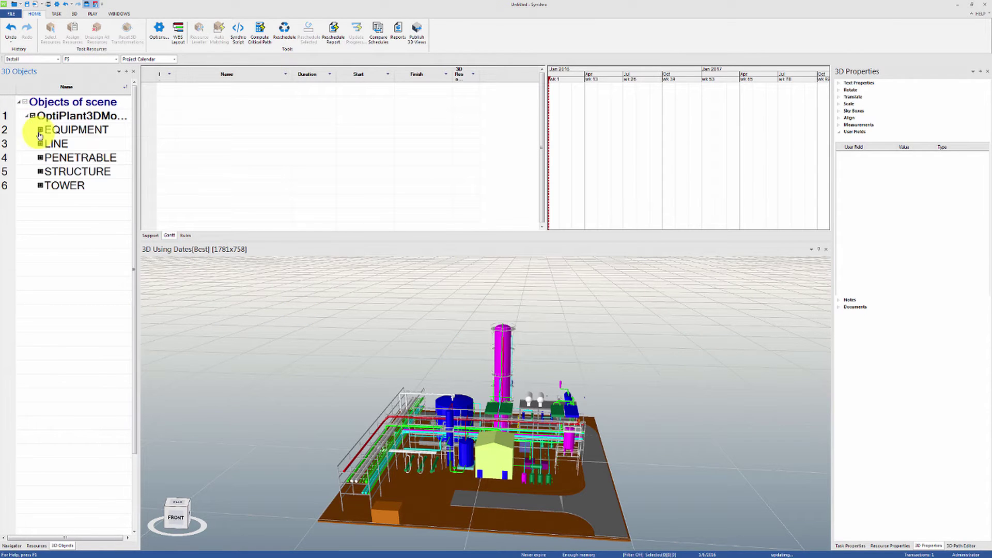
left_click(499, 465)
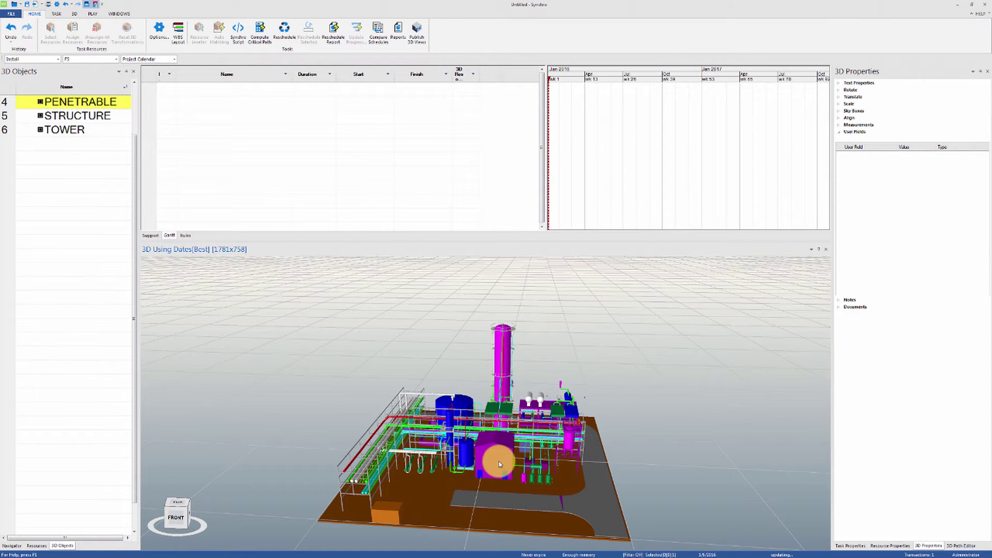
left_click(488, 450)
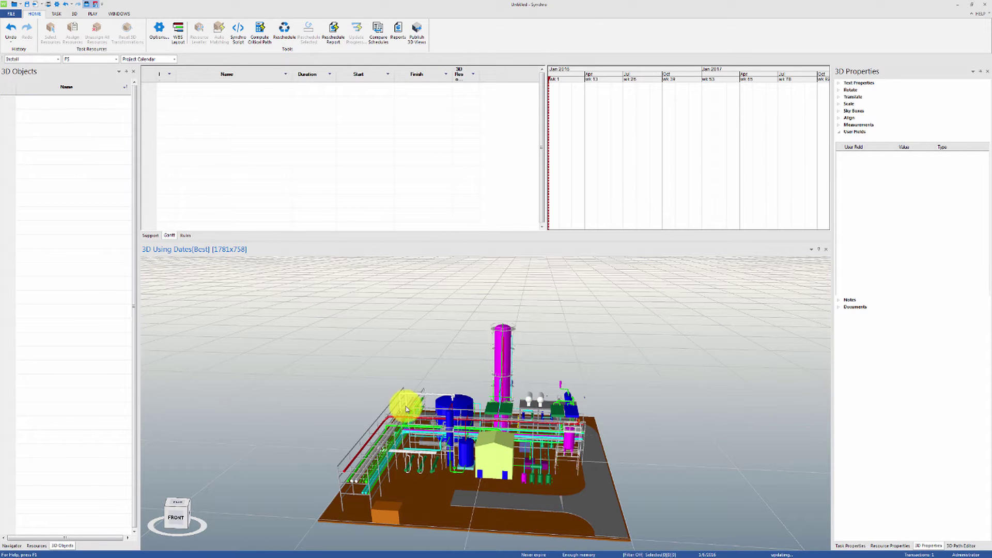
Select the LINE, PENETRABLE, STRUCTURE, TOWER and finally EQUIPMENT groups to highlight their objects
left_click(359, 481)
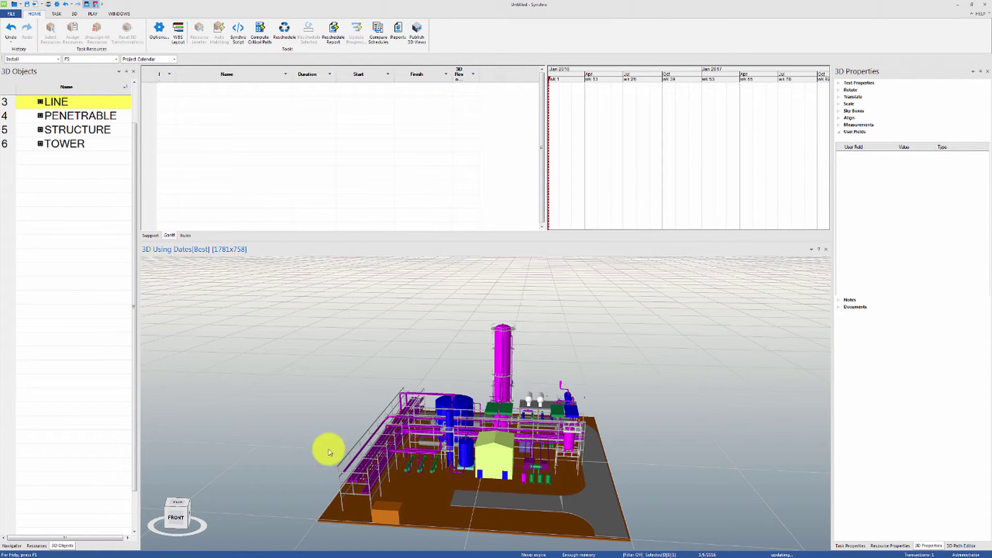
left_click(78, 159)
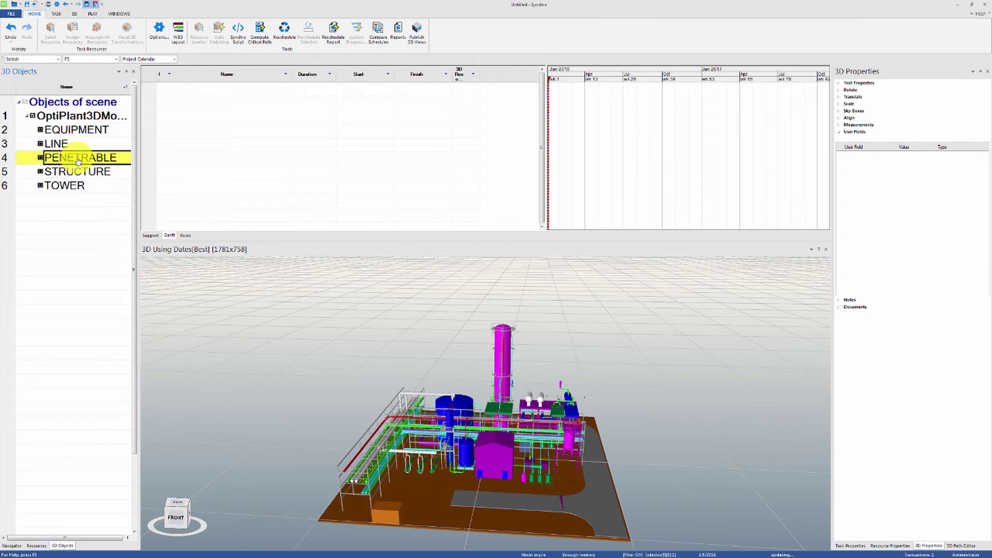
left_click(74, 172)
left_click(71, 185)
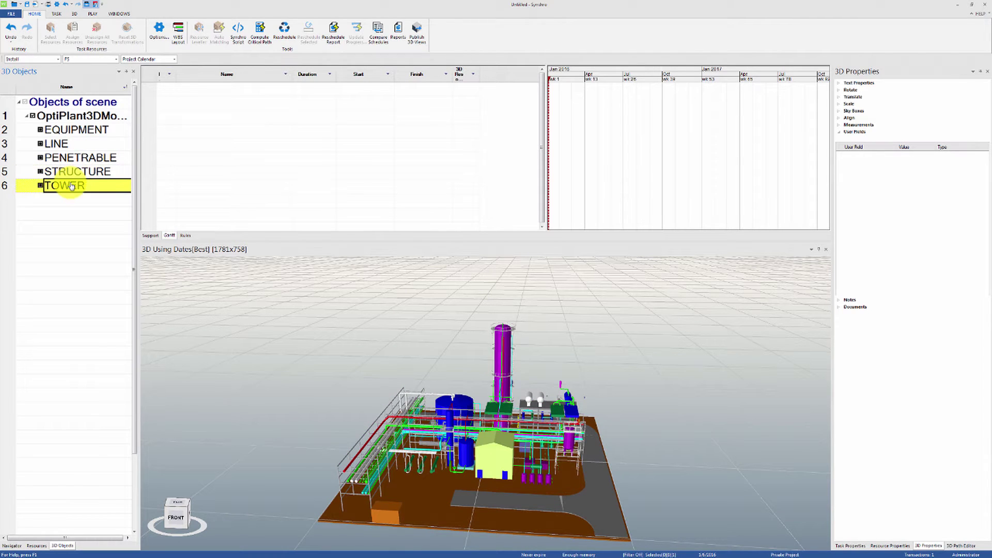
left_click(70, 135)
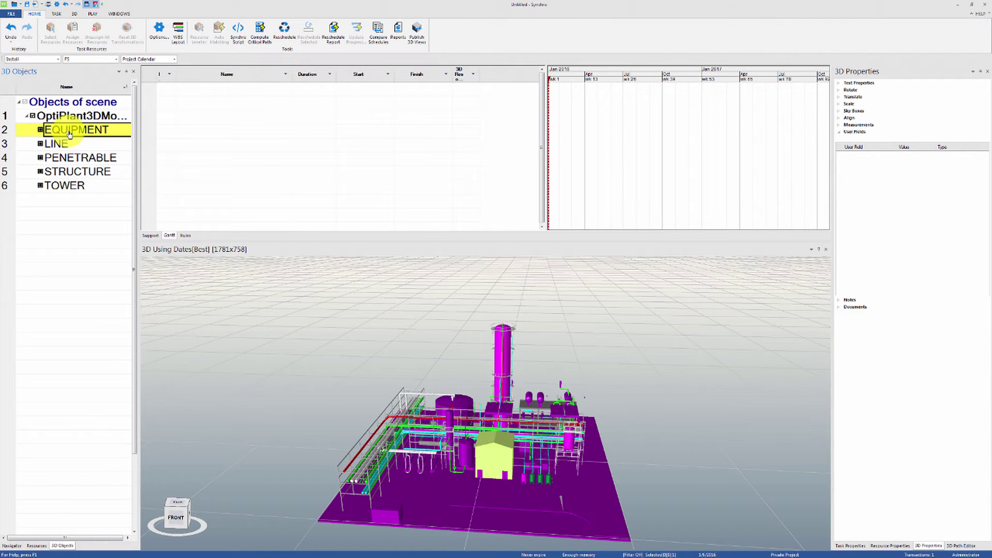
left_click(220, 299)
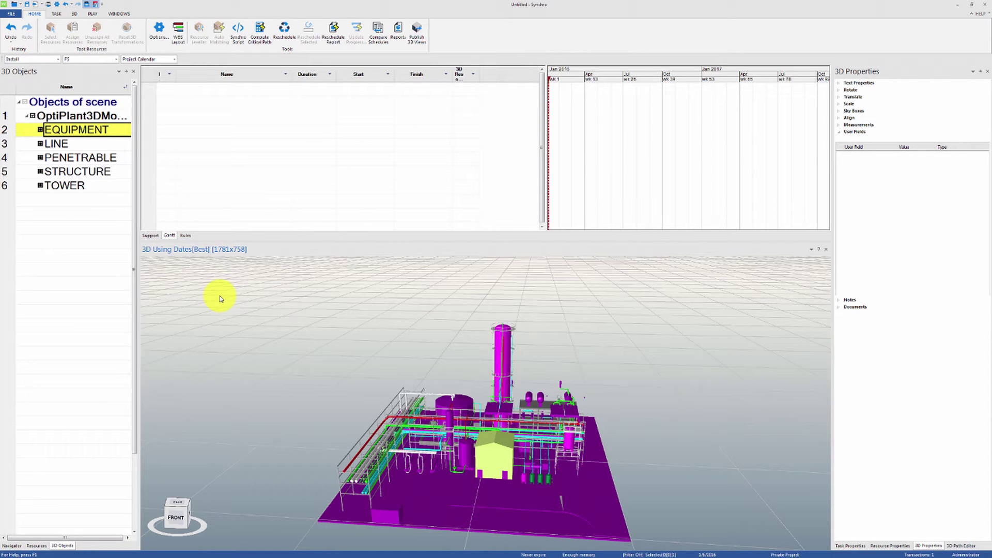
Undo the import and add OptiPlant3DModel.dxf to a new 3D import list
key("ctrl+z")
left_click(11, 14)
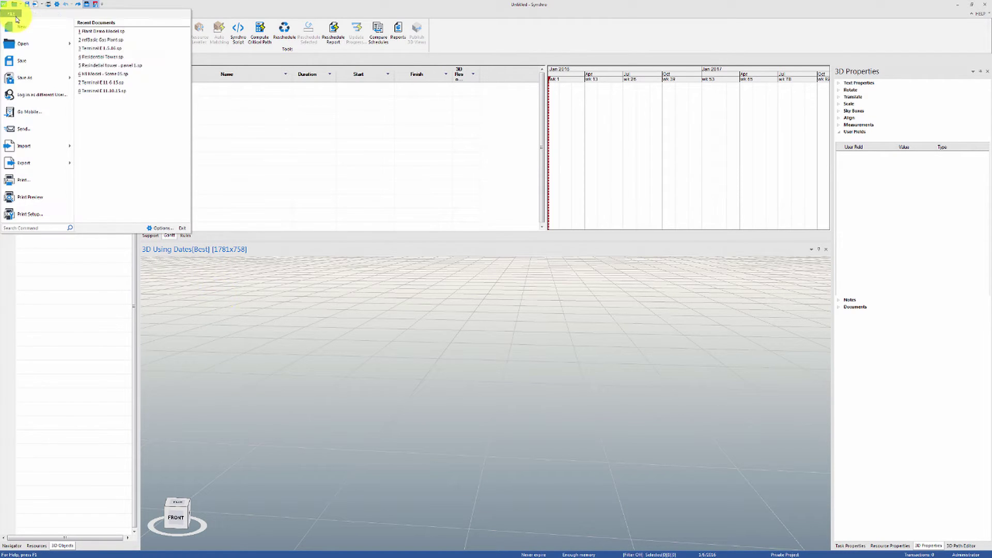
left_click(29, 148)
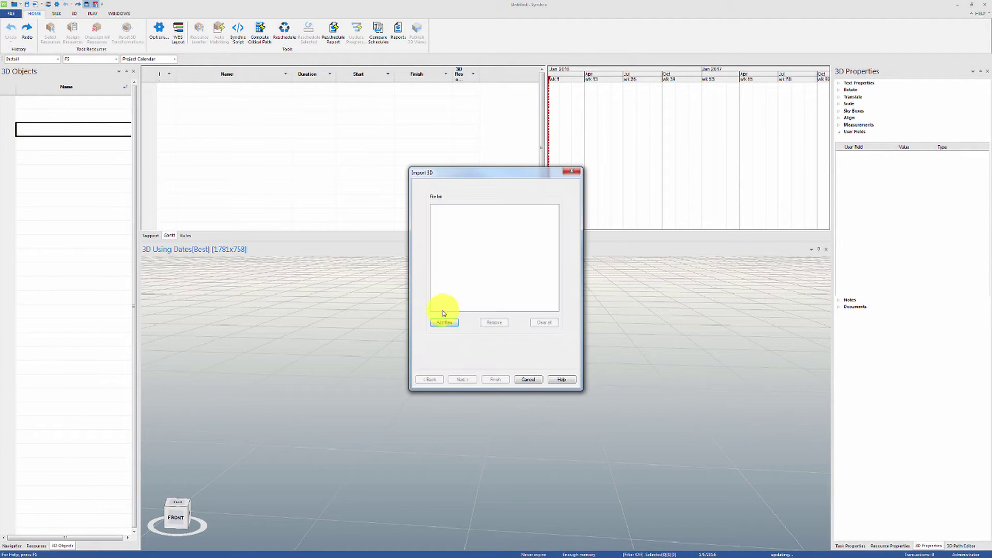
left_click(444, 322)
left_click(452, 236)
double_click(453, 236)
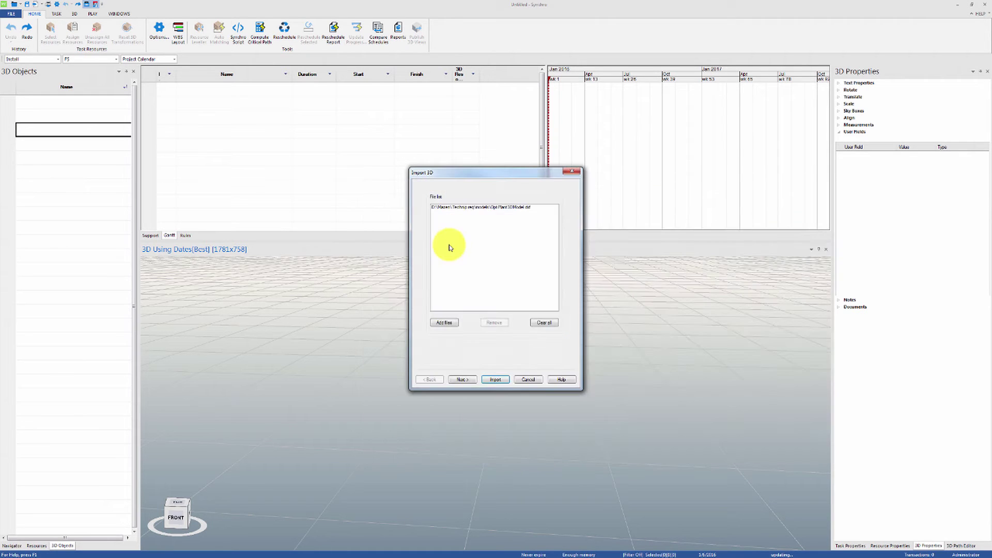
Import it with a 3-level tree limit in Millimetres, No assignment, and orbit the result
left_click(468, 441)
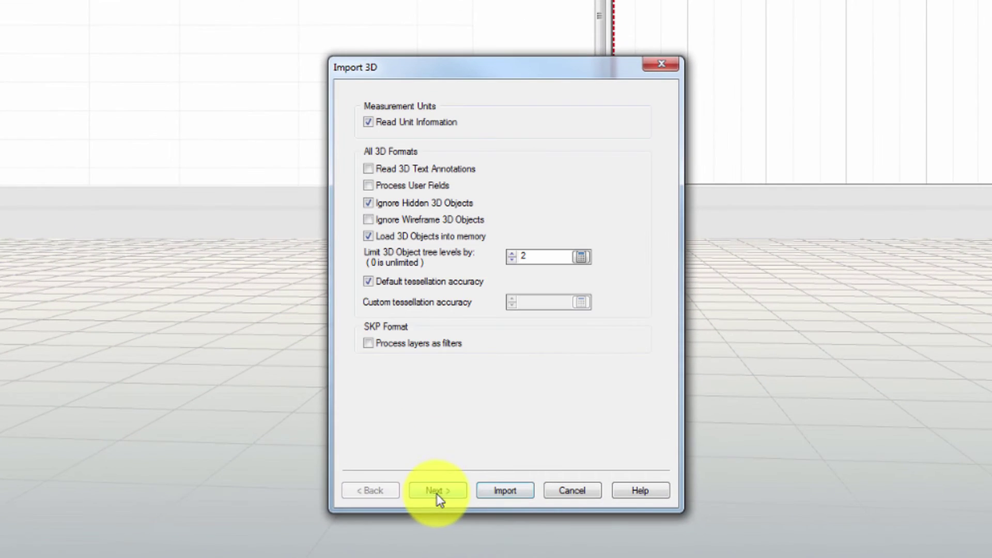
left_click(511, 252)
left_click(485, 488)
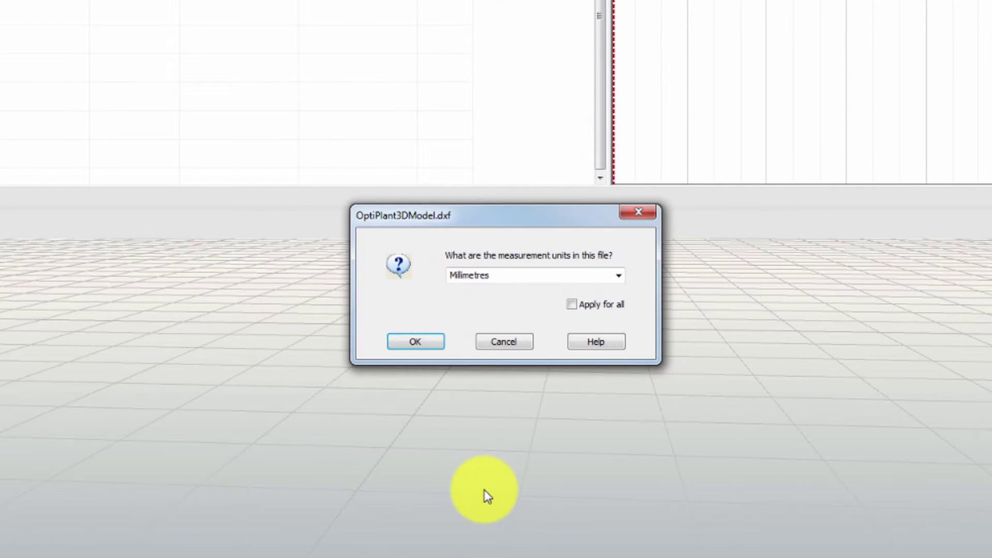
left_click(425, 345)
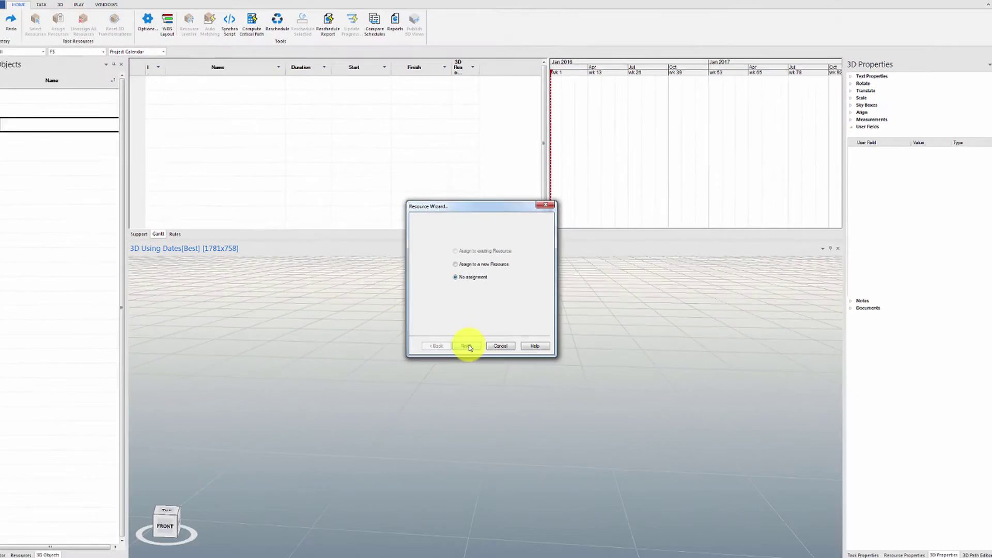
left_click(450, 400)
mouse_move(483, 420)
left_mouse_down()
mouse_move(470, 422)
mouse_move(486, 430)
left_mouse_up()
Zoom in and select individual pipes and the small blue tank TK203 in the 3D view
scroll(317, 458, "up", 5)
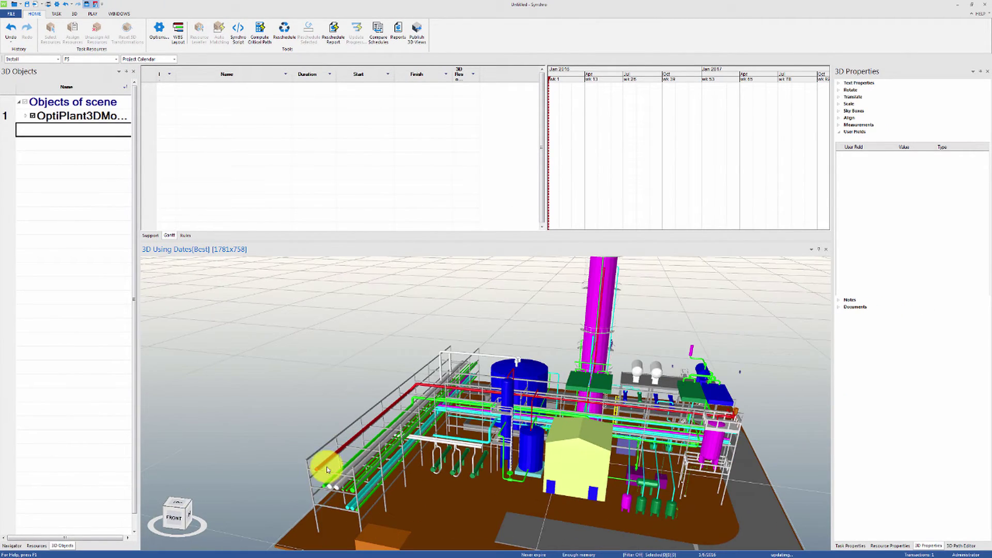
left_click(333, 487)
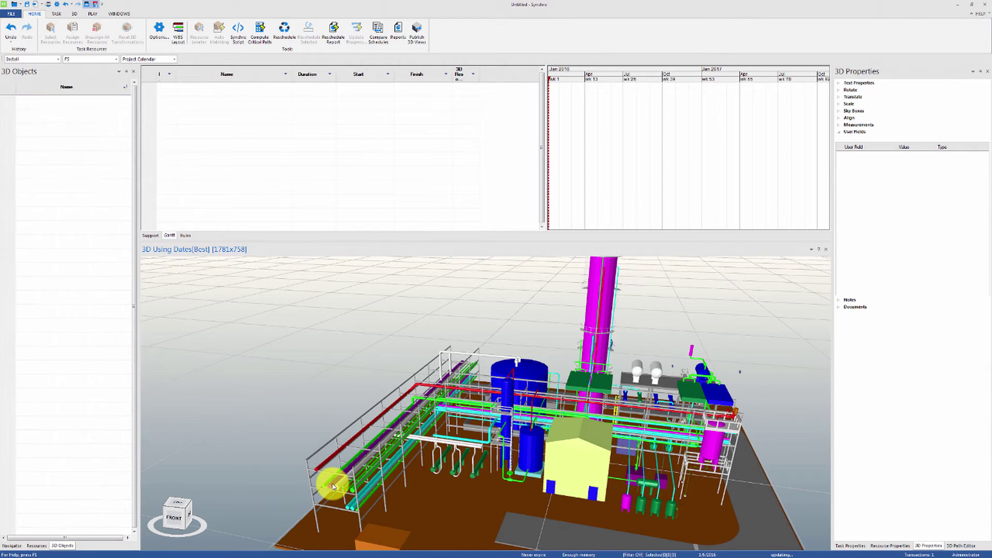
left_click(336, 486)
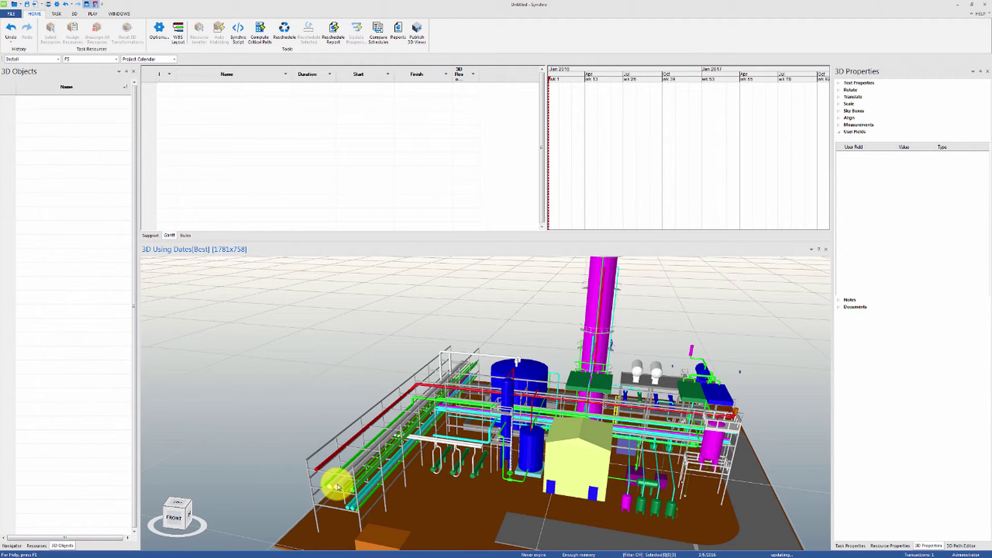
left_click(531, 440)
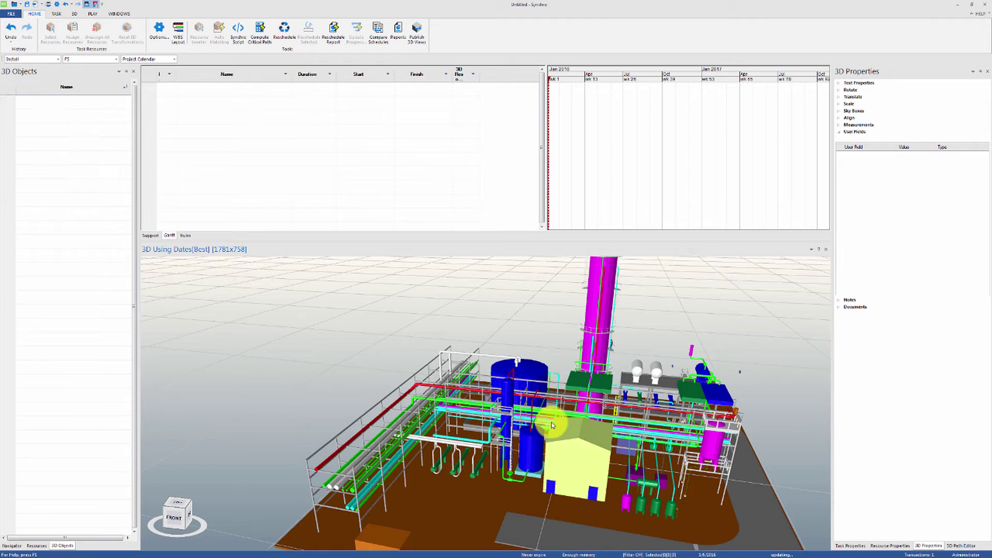
Expand the EQUIPMENT group and select its objects EQ297 and HOSECONN1, then collapse it
left_click(19, 102)
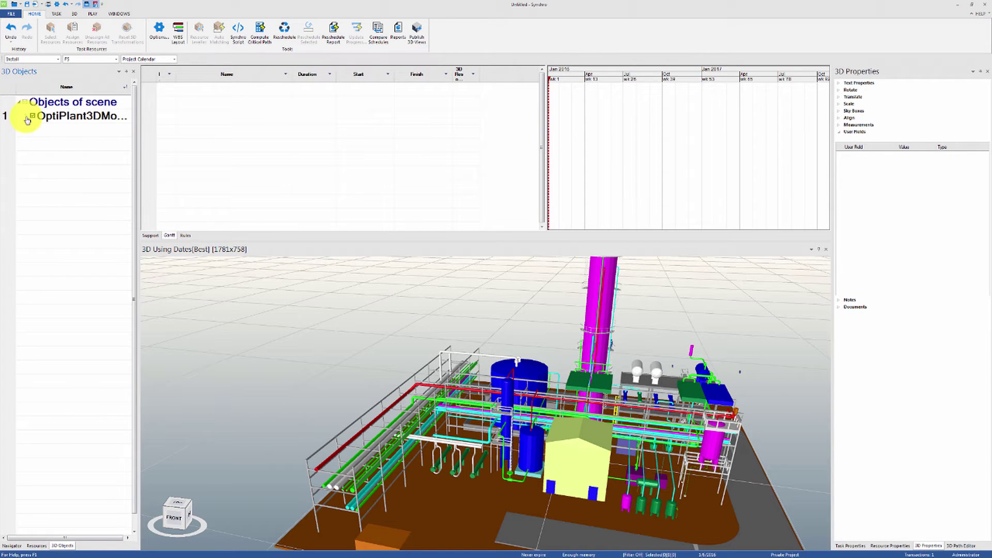
left_click(31, 117)
left_click(39, 130)
left_click(67, 255)
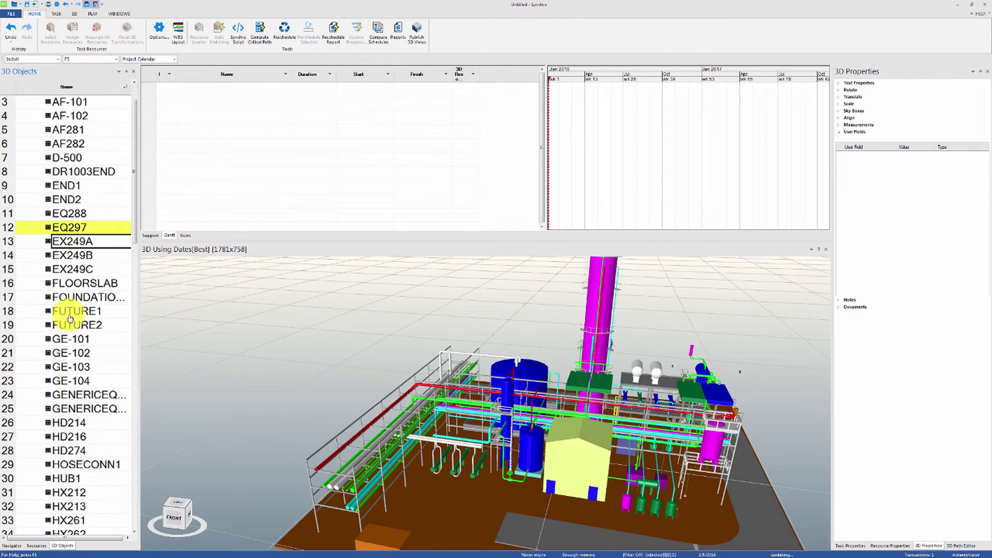
scroll(69, 326, "down", 3)
left_click(67, 352)
scroll(64, 309, "up", 4)
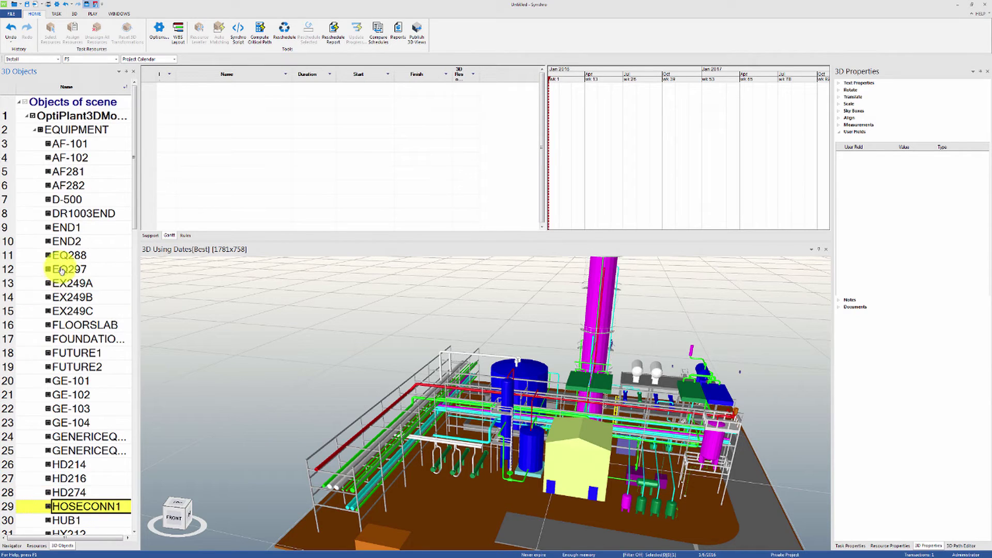
left_click(34, 134)
Expand the LINE group and select lines 1-AR-102, 1-CWR-1017 and 1-DR-1001, then collapse it
left_click(34, 144)
left_click(76, 185)
left_click(75, 325)
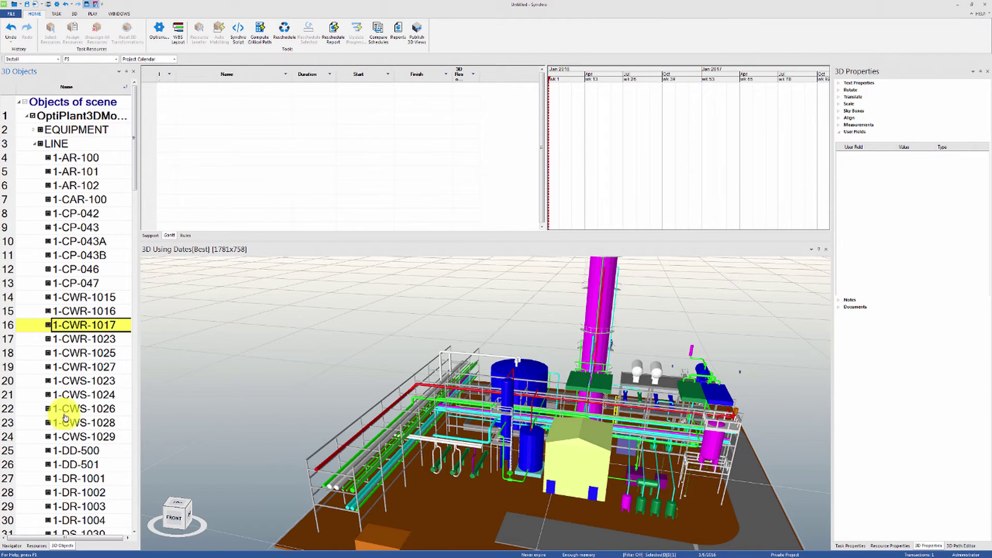
left_click(65, 420)
left_click(79, 478)
left_click(35, 144)
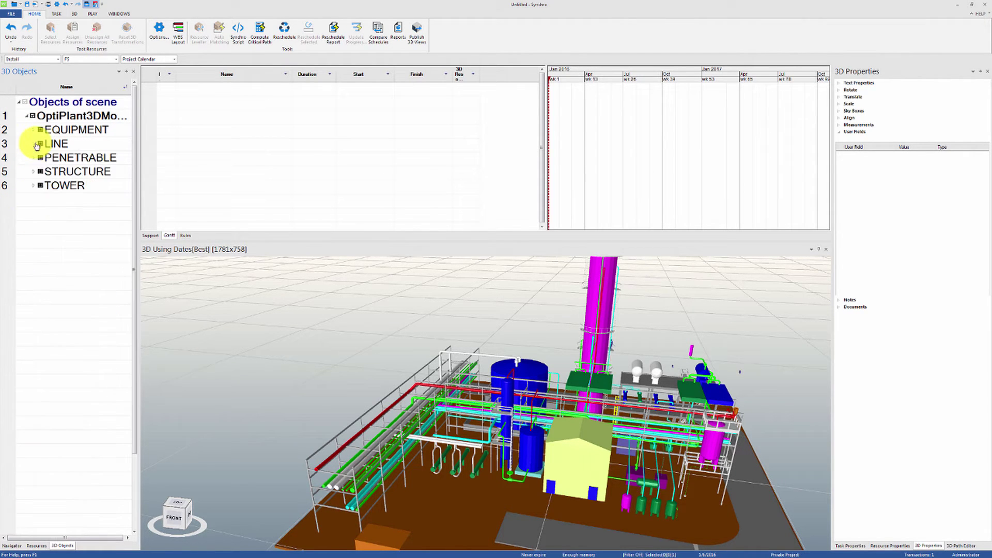
Select BUILDING72, the containment, FRAMEBLD47 and PLATFORM in PENETRABLE, then EWRACK in STRUCTURE
left_click(34, 158)
left_click(61, 172)
left_click(73, 185)
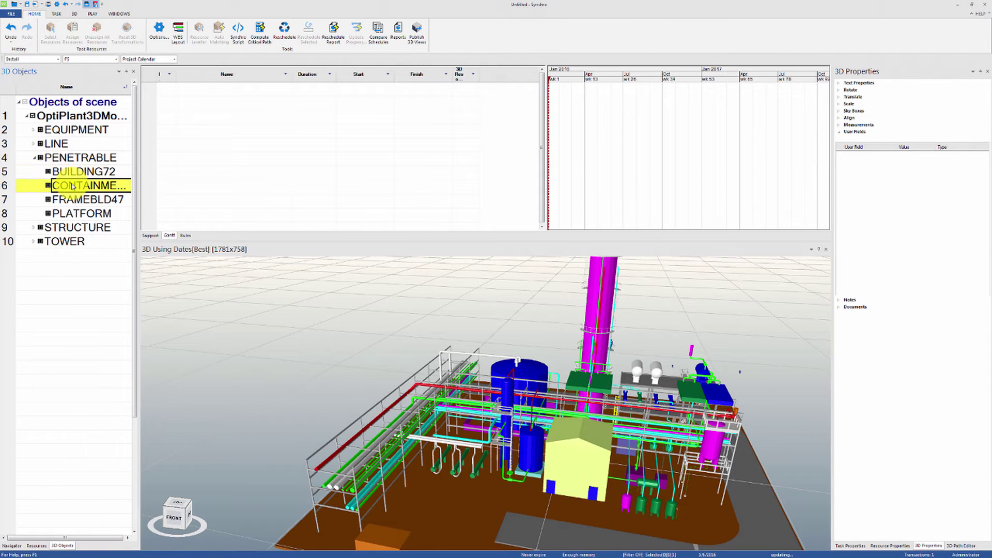
left_click(76, 200)
left_click(61, 214)
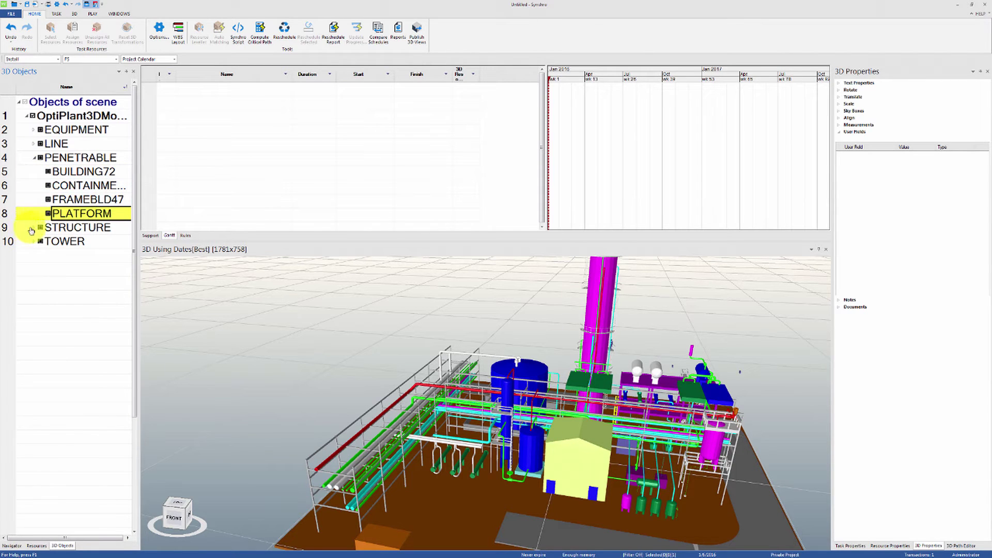
left_click(31, 231)
left_click(61, 255)
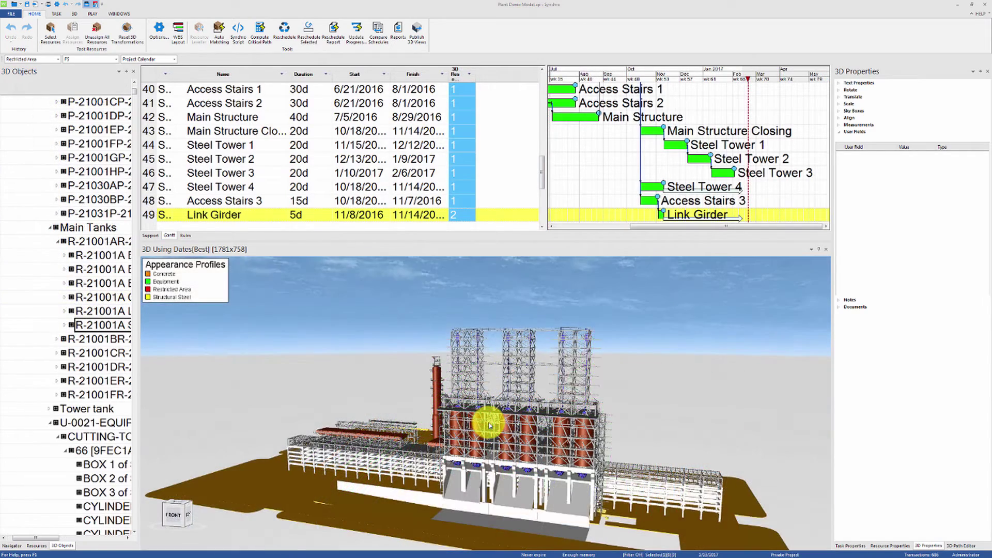
Orbit the model and move the schedule date so the 3D view updates
left_click_drag(427, 421, 514, 438)
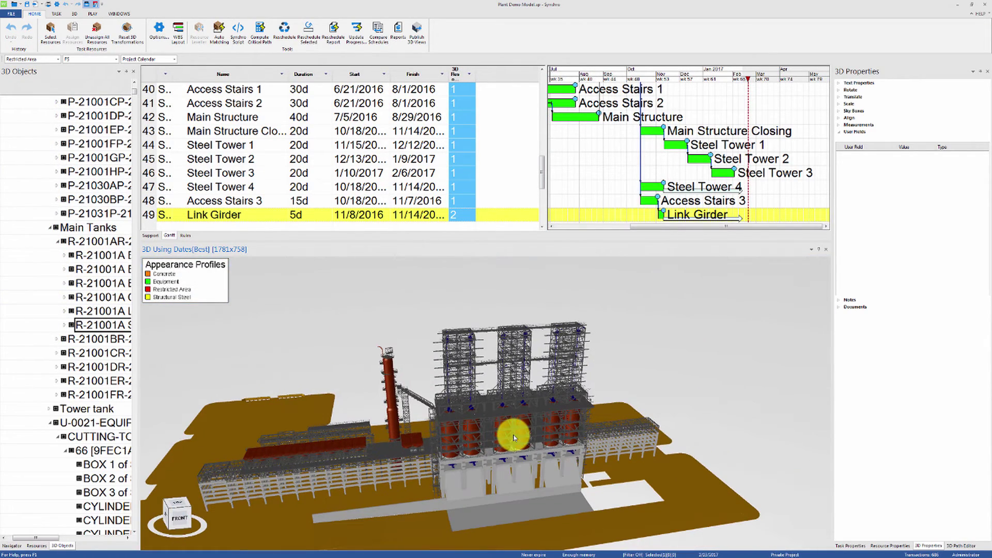
left_click(665, 89)
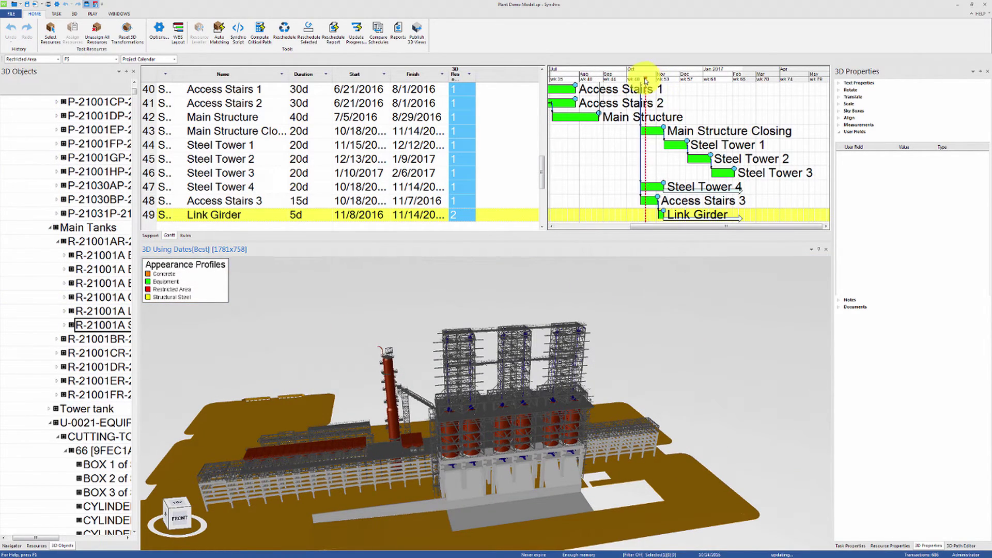
left_click_drag(639, 79, 641, 81)
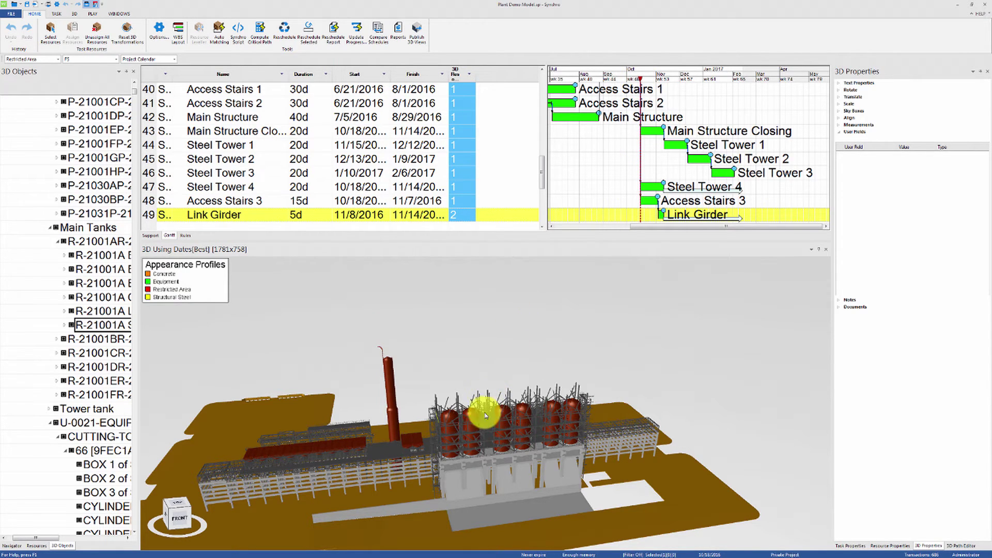
scroll(476, 410, "up", 3)
scroll(483, 418, "up", 5)
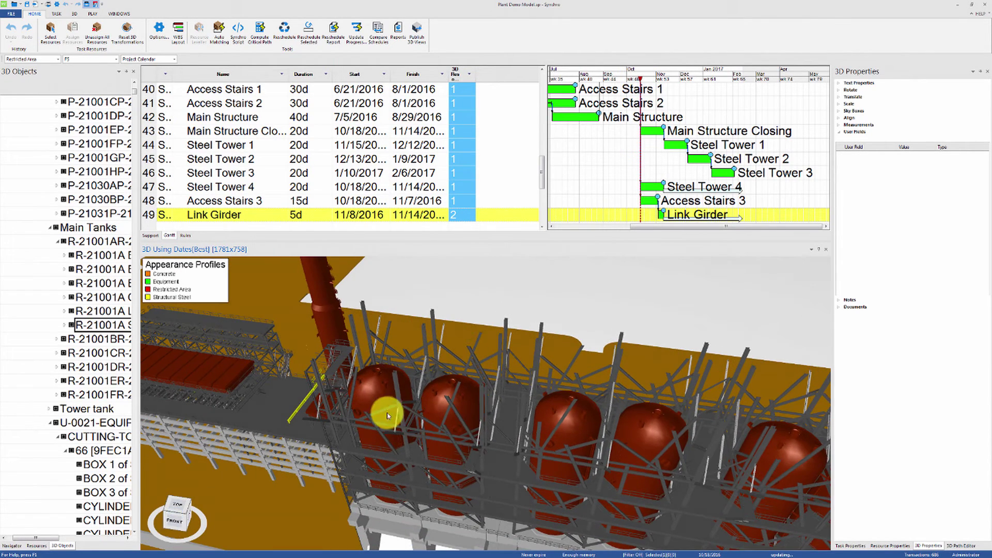
Select the left tank R-21001AR, then the neighbouring R-21001BR, then R-21001AR again
left_click(380, 402)
left_click(440, 402)
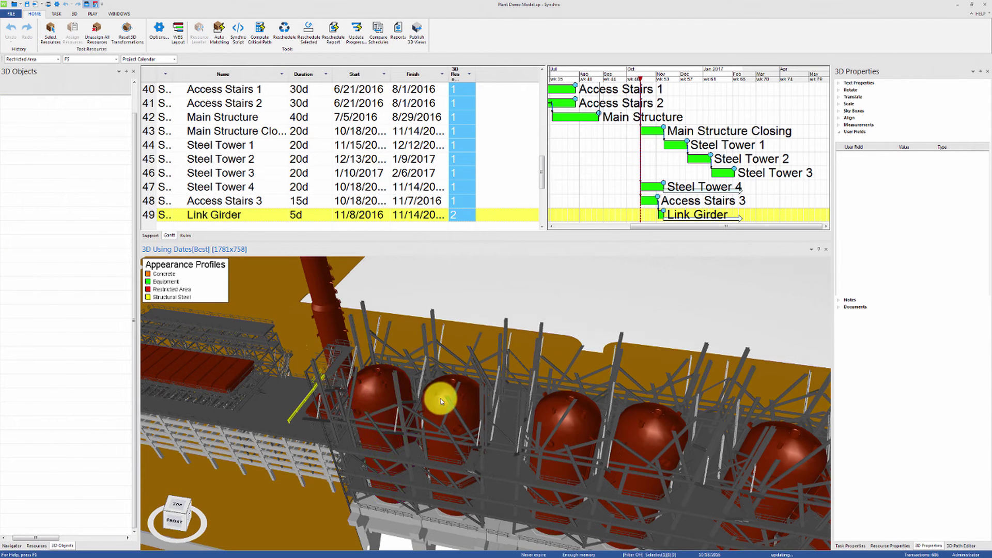
left_click(442, 401)
left_click(434, 396)
left_click(361, 394)
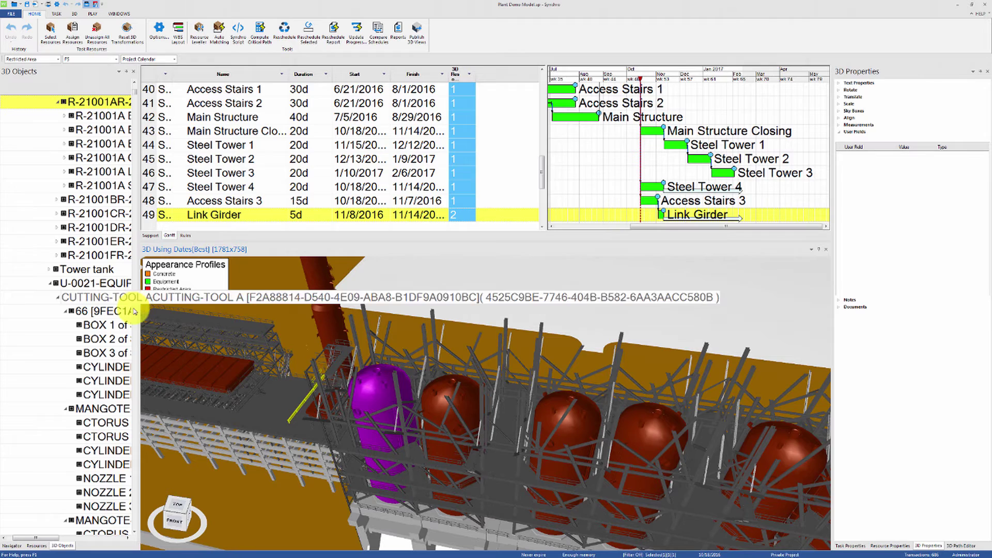
Step through the left tank's subpart rows in the tree, then select and deselect the whole tank
scroll(116, 155, "up", 1)
scroll(116, 155, "up", 1)
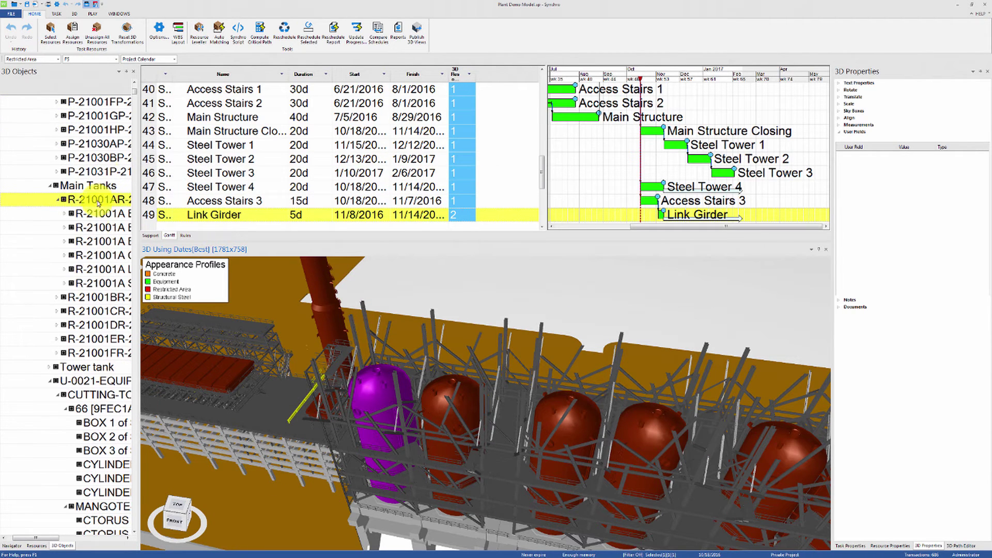
left_click(98, 282)
left_click(98, 268)
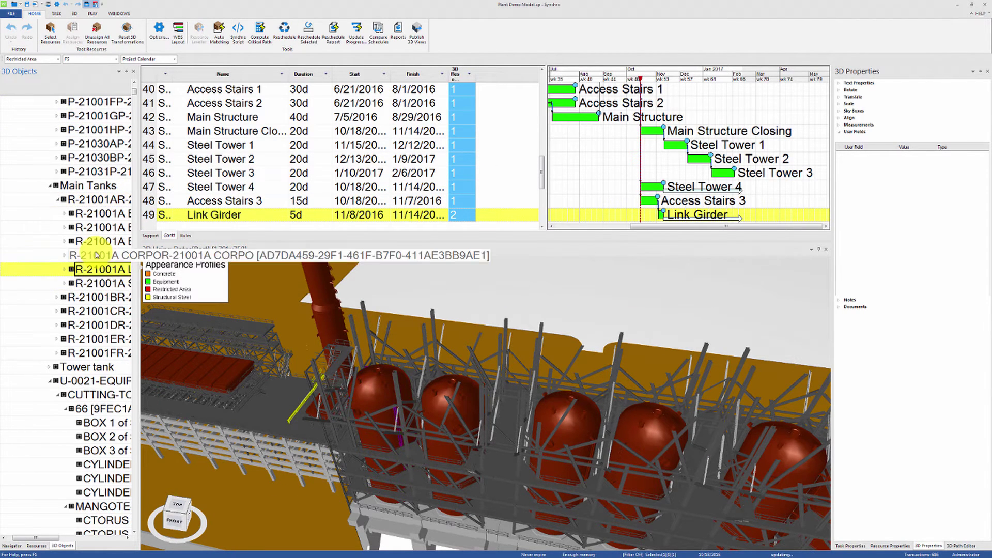
left_click(98, 255)
left_click(98, 241)
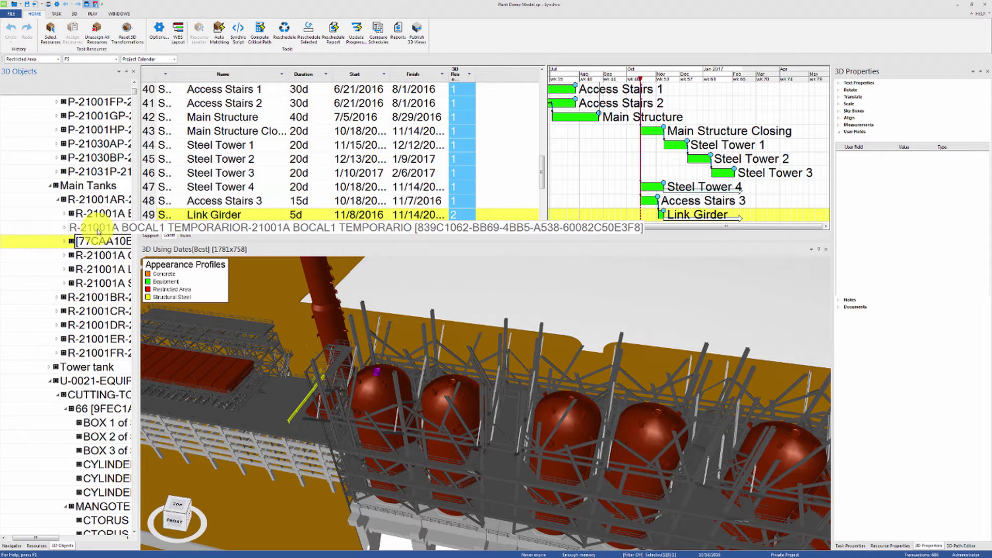
left_click(98, 227)
left_click(72, 214)
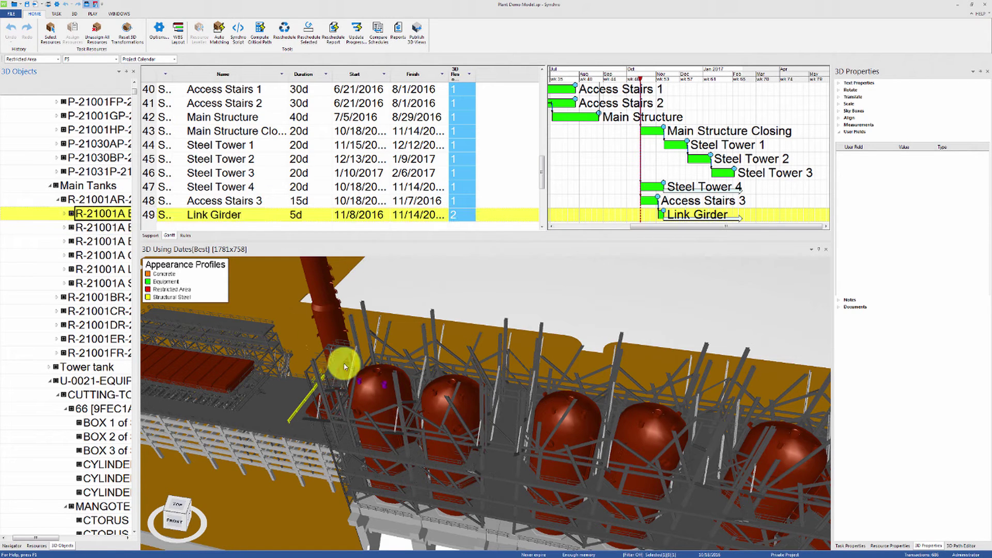
left_click(383, 387)
left_click(371, 389)
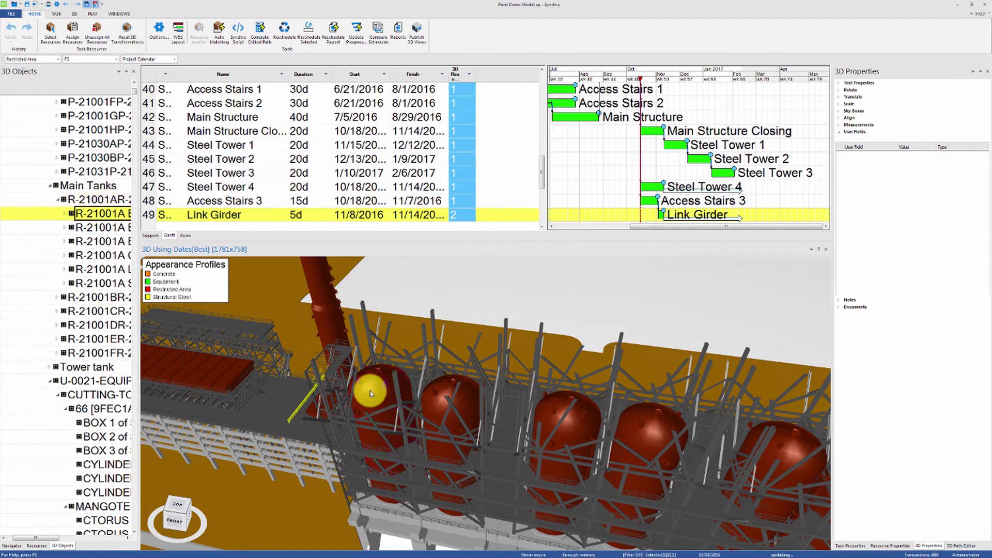
In the Resources list, locate and select the Tank 1 resource for the left tank
left_click(36, 546)
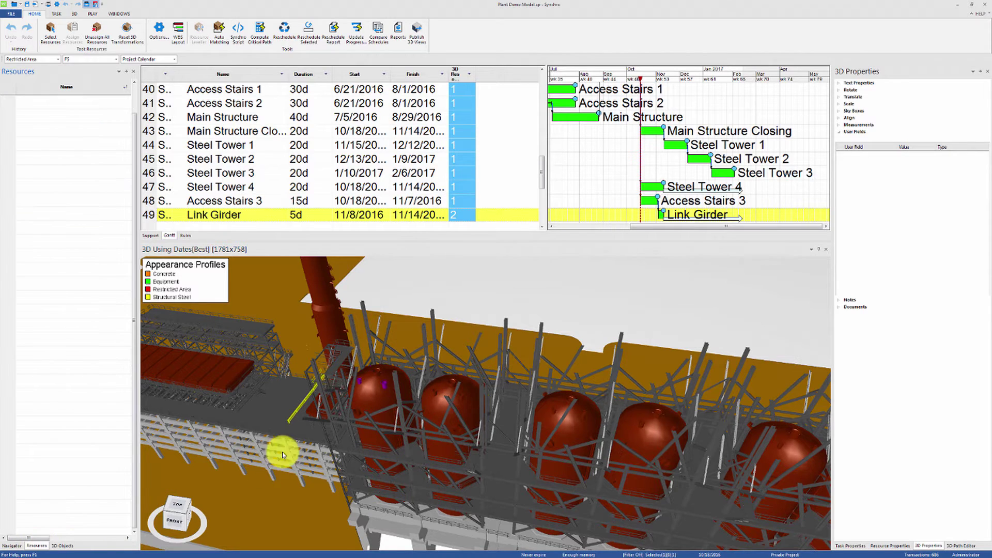
left_click(366, 392)
scroll(73, 204, "up", 1)
left_click(76, 170)
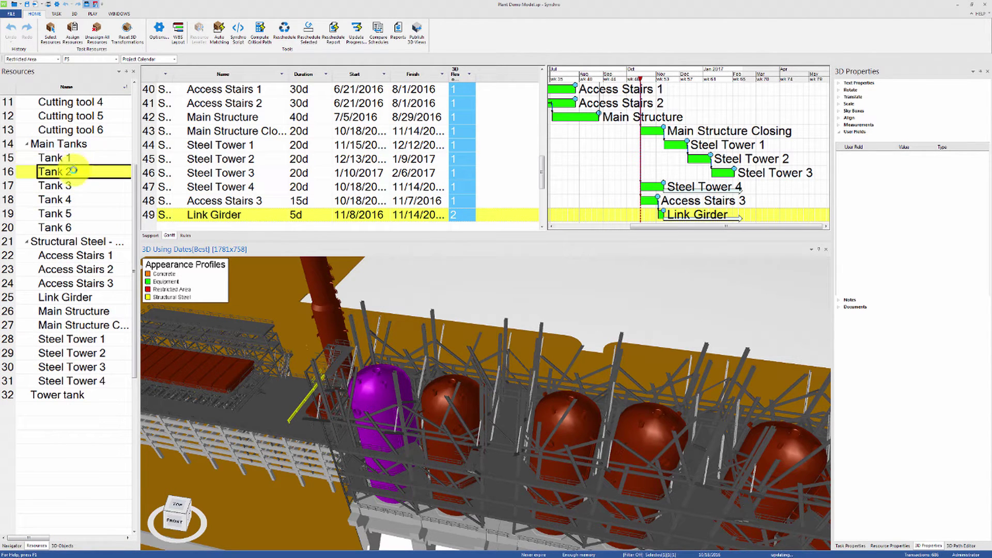
key("Down")
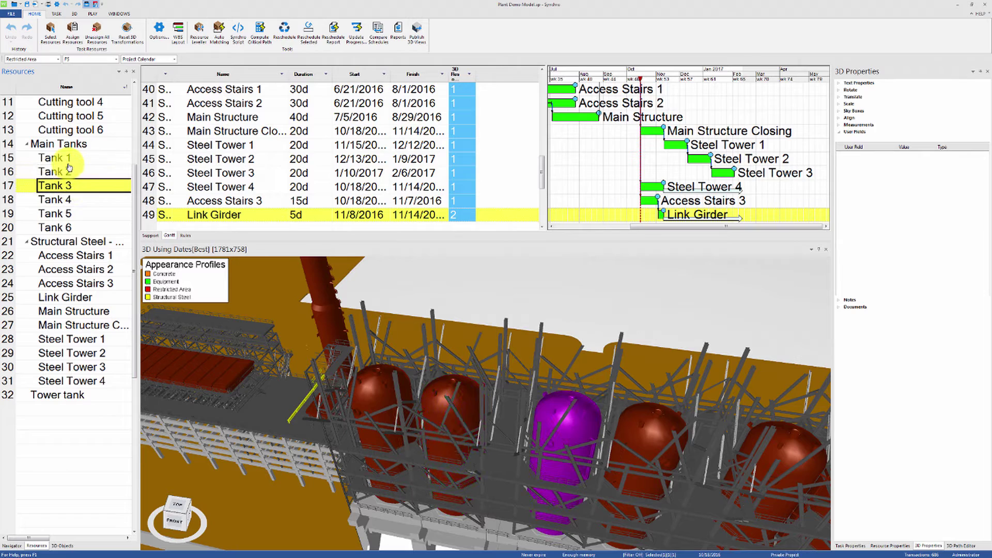
left_click(62, 158)
Run the Resources Wizard on the tank with No assignment to unassign its 3D objects
right_click(369, 396)
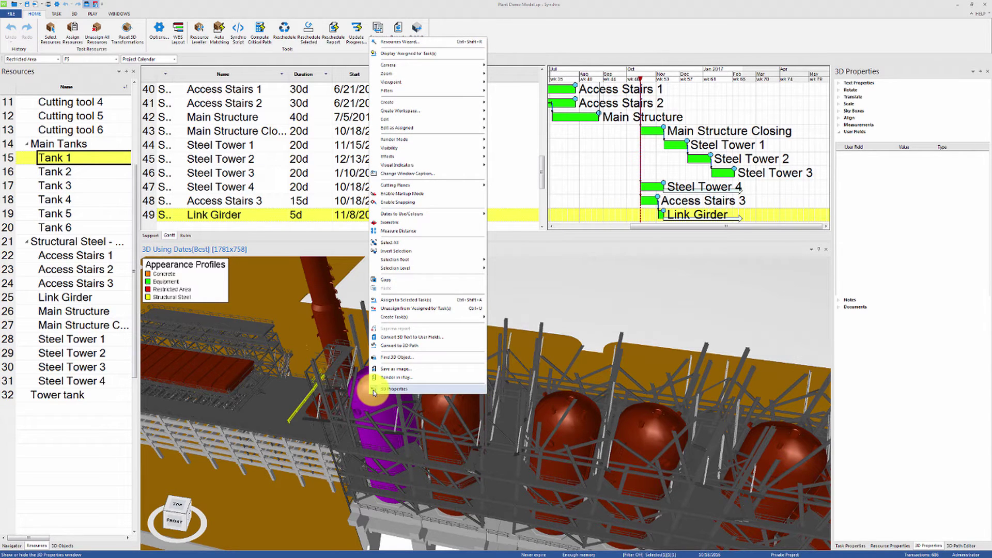
left_click(428, 42)
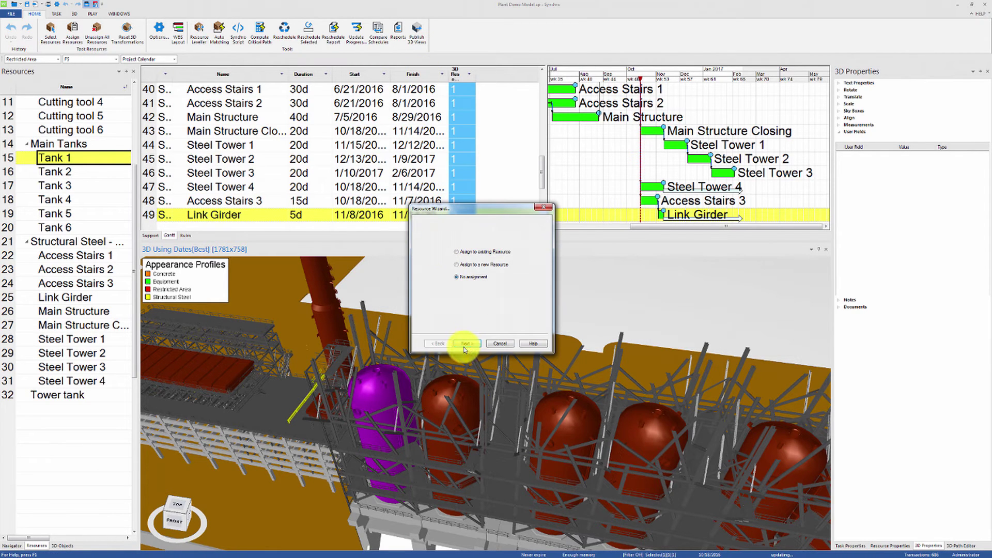
left_click(465, 344)
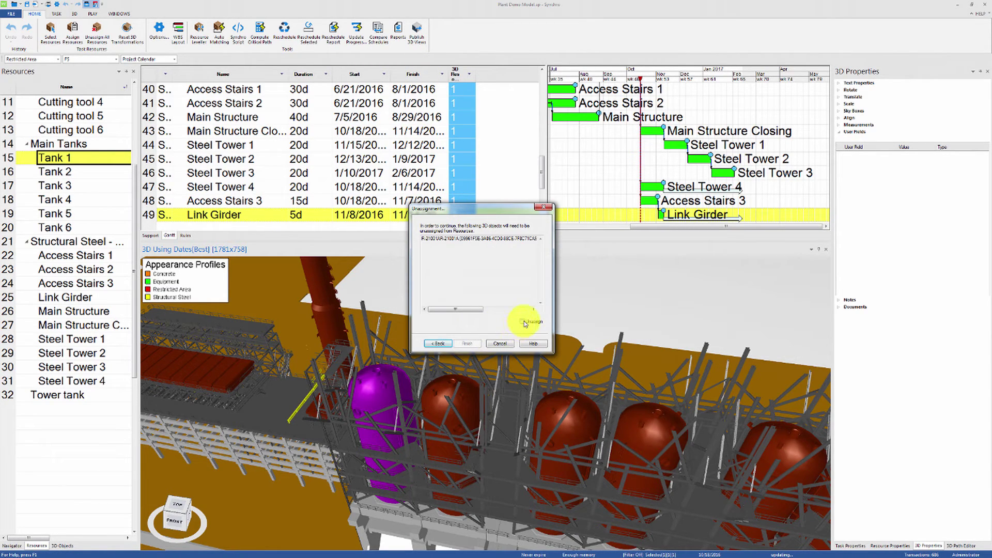
left_click(472, 343)
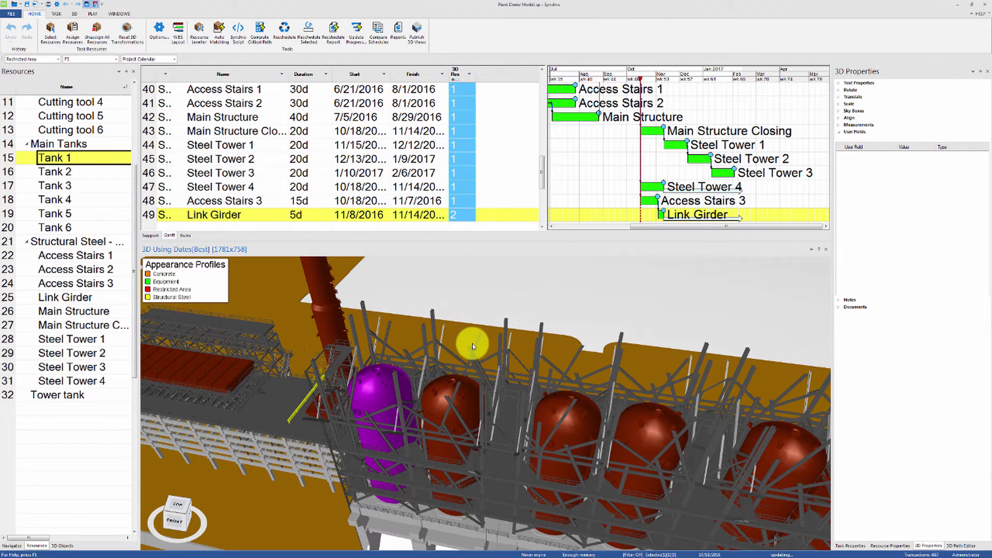
Select only the left tank's top dome in the 3D view and zoom in on it
left_click(370, 392)
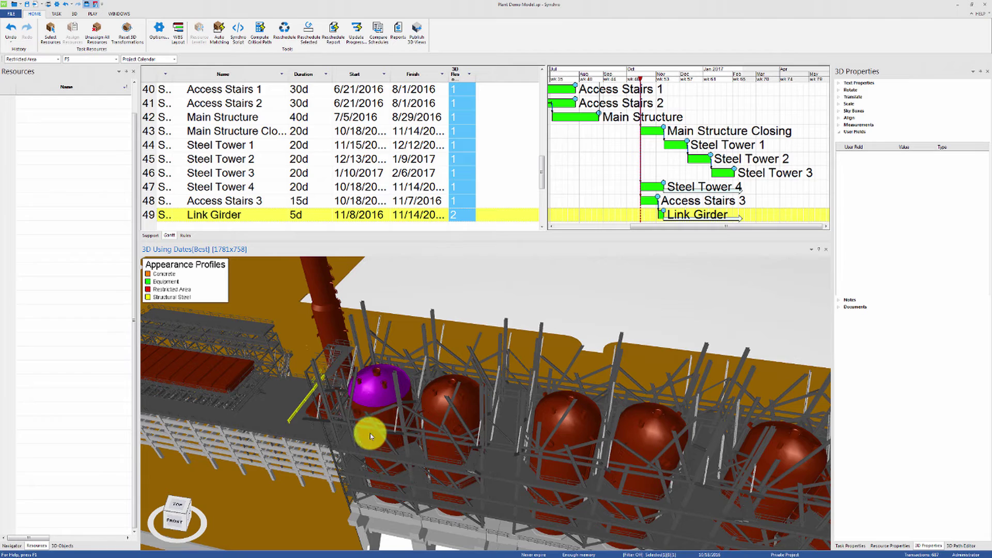
left_click(362, 419)
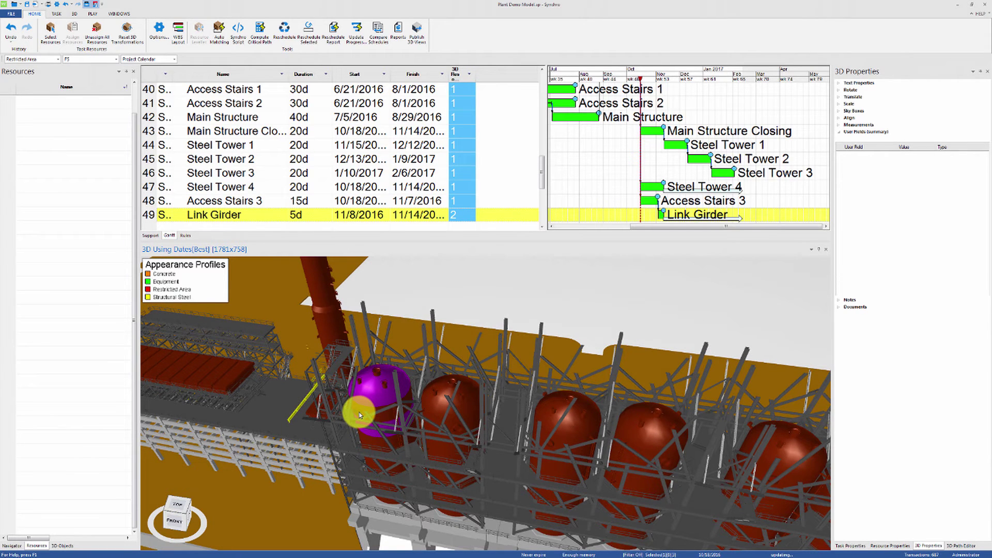
scroll(377, 371, "up", 5)
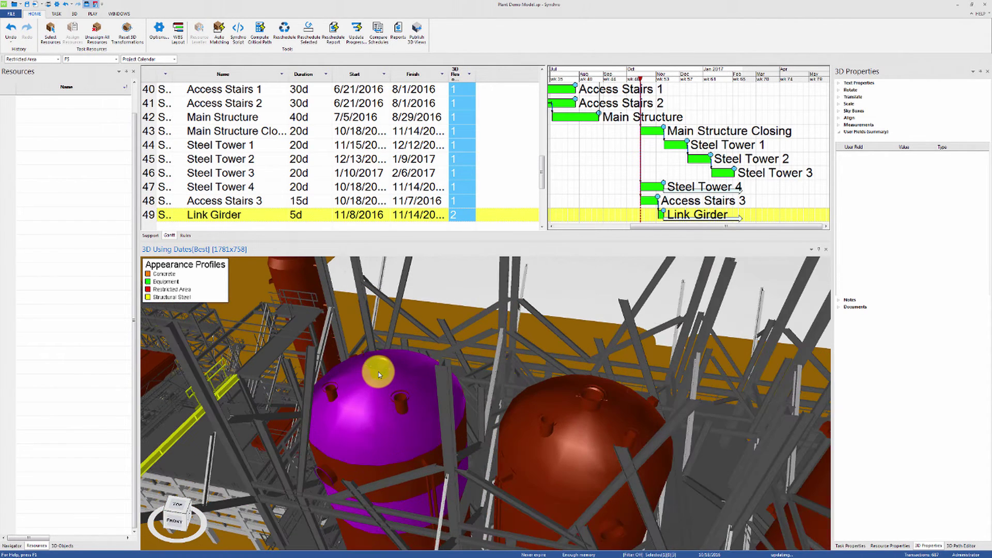
Deselect and reselect the tank's dome on its own, then zoom back out
left_click(392, 424)
left_click(388, 426)
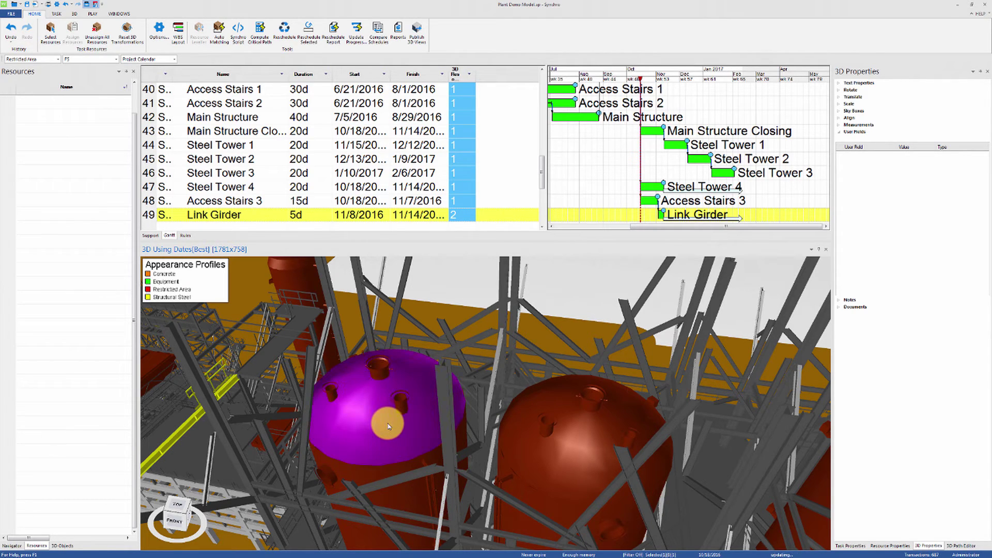
scroll(386, 425, "down", 5)
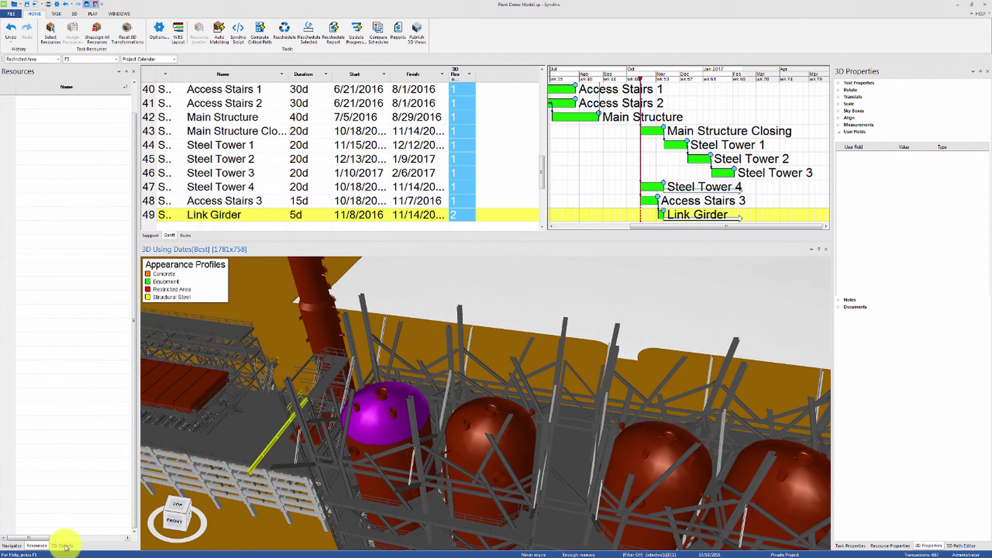
In the 3D Objects tree, select the tank's dish subpart, then the whole left tank in 3D
left_click(64, 546)
scroll(159, 129, "up", 2)
scroll(106, 165, "up", 2)
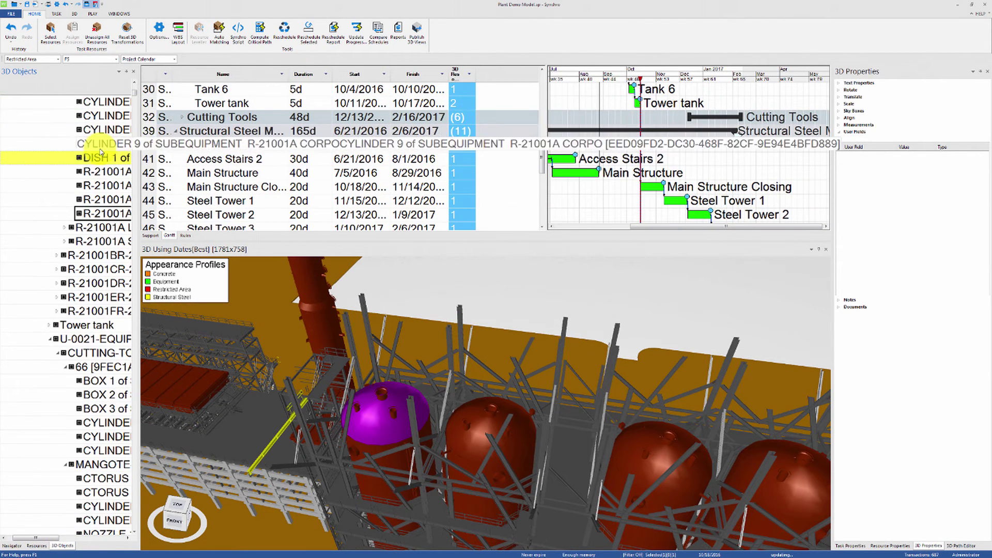
left_click(106, 163)
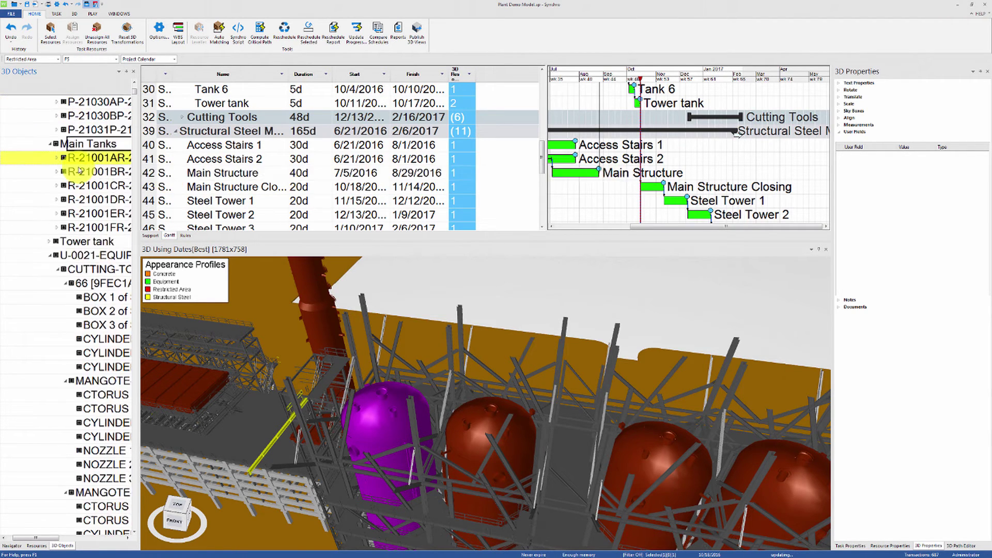
left_click(375, 429)
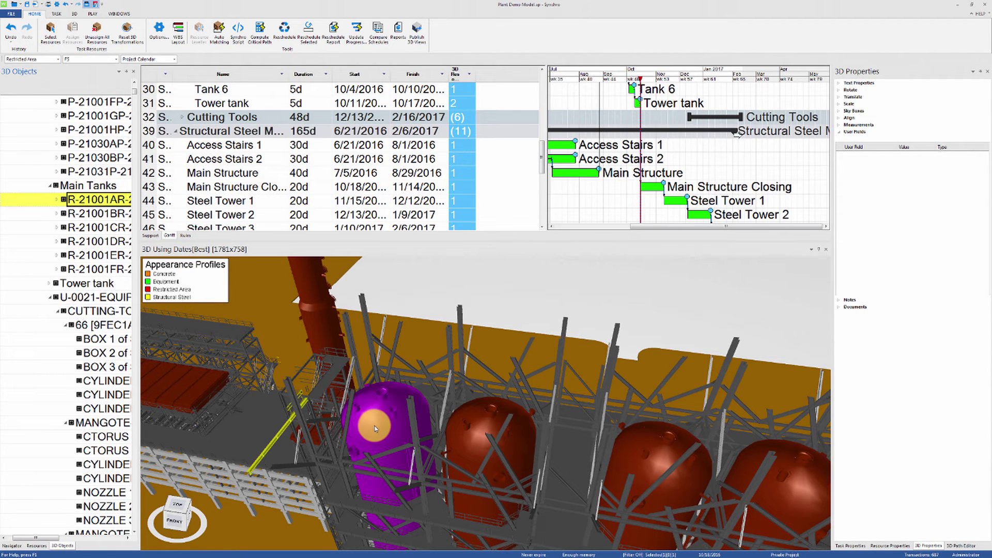
Assign the left tank R-21001AR to the existing Tank 1 resource under Material > Main Tanks
left_click(375, 427)
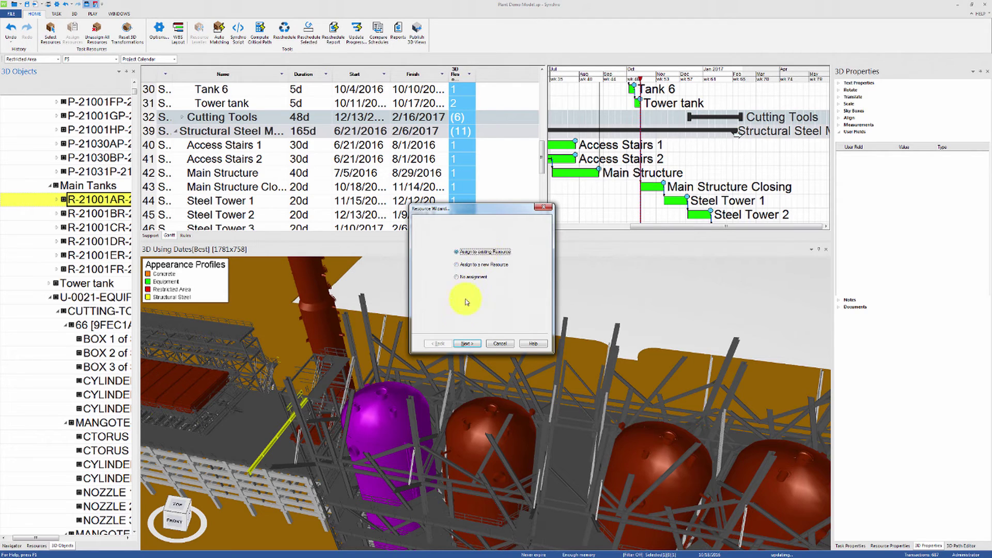
left_click(461, 344)
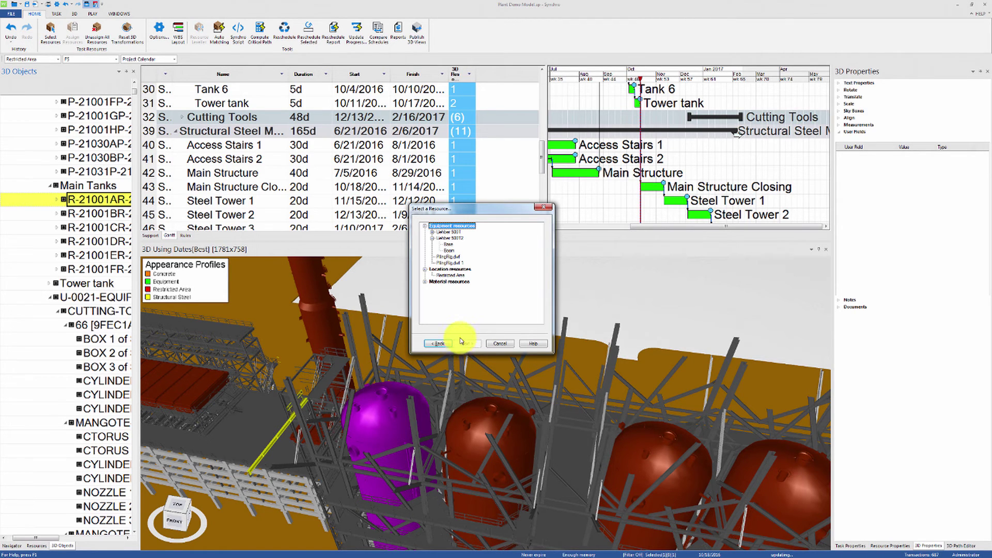
left_click(427, 282)
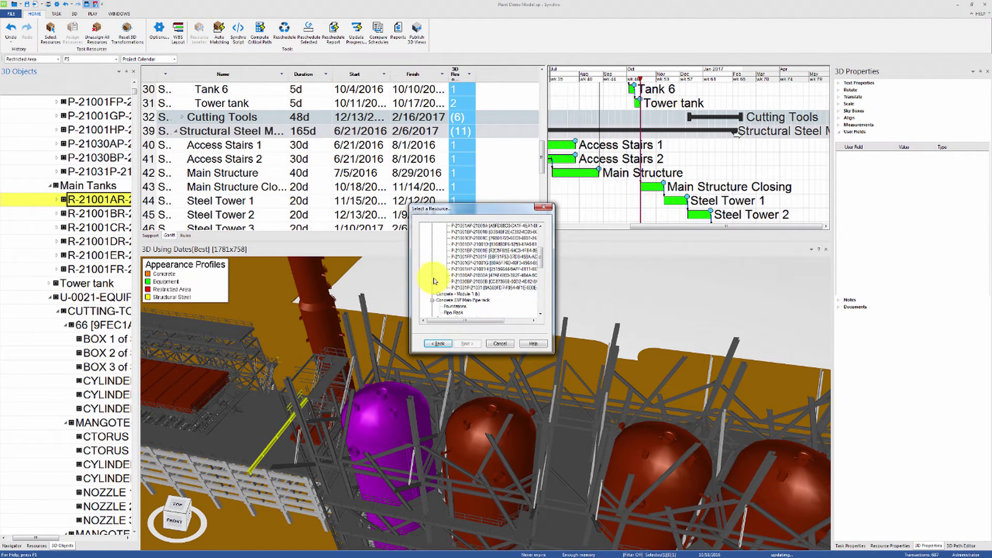
scroll(434, 280, "down", 3)
scroll(434, 281, "down", 1)
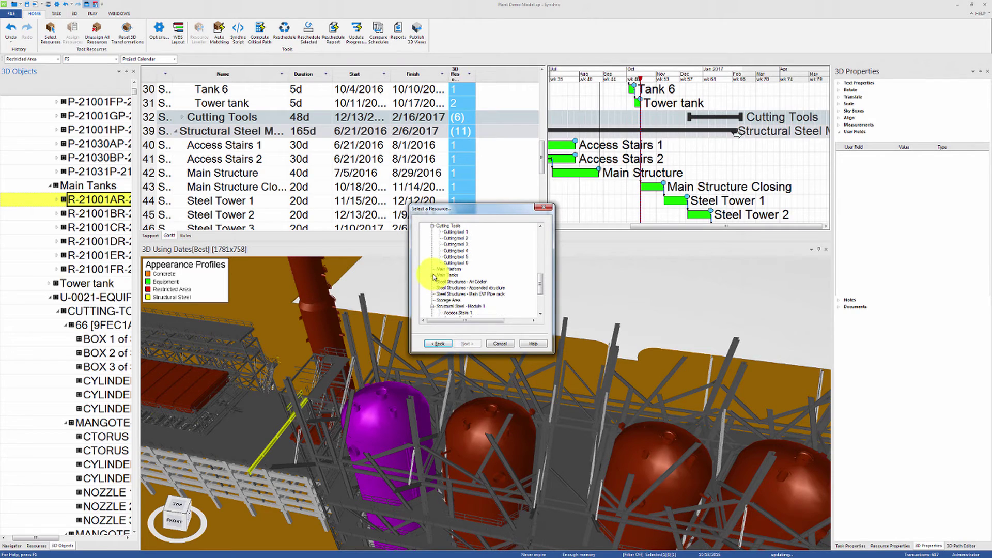
left_click(432, 275)
left_click(450, 281)
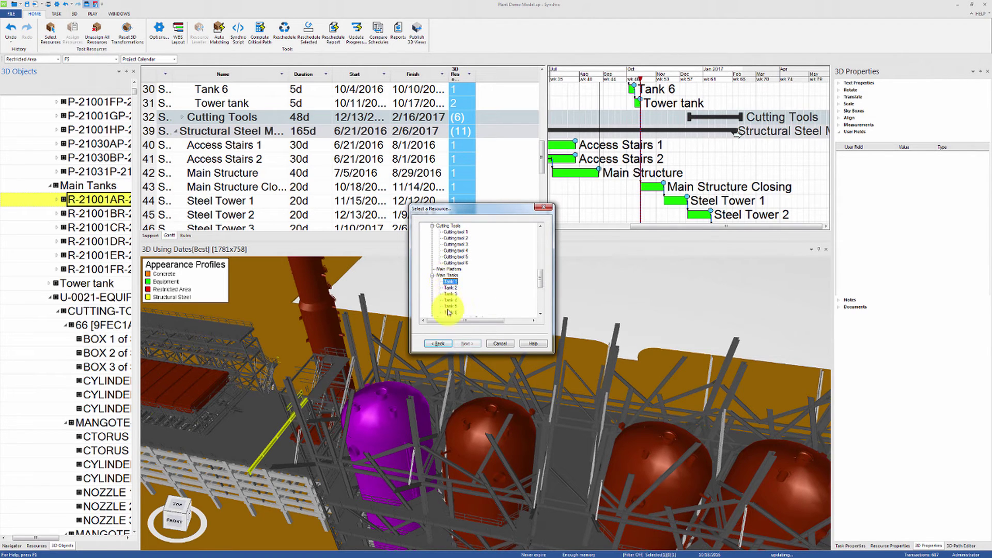
left_click(462, 344)
left_click(466, 344)
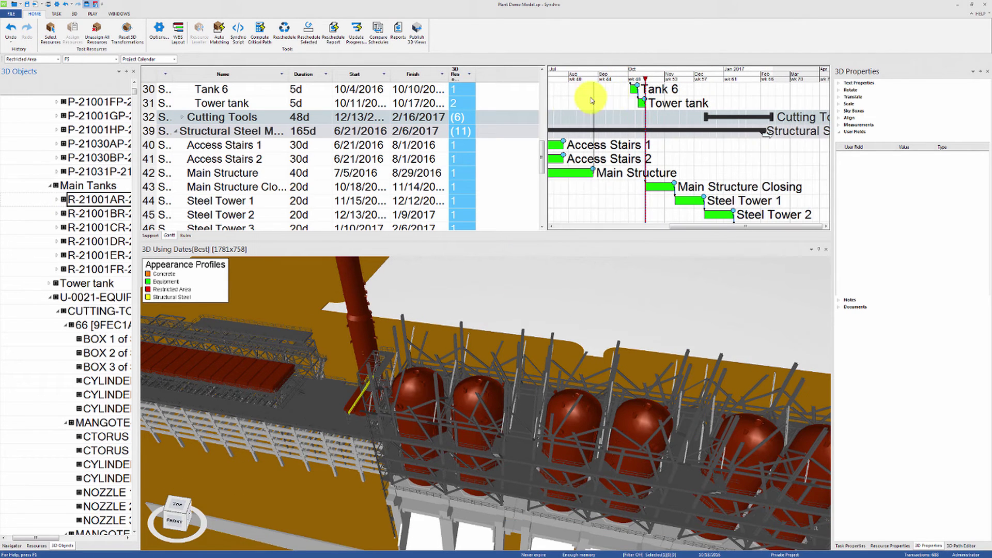
Bring the Tanks tasks into view and move the focus date later until the left tank appears
scroll(591, 89, "up", 7)
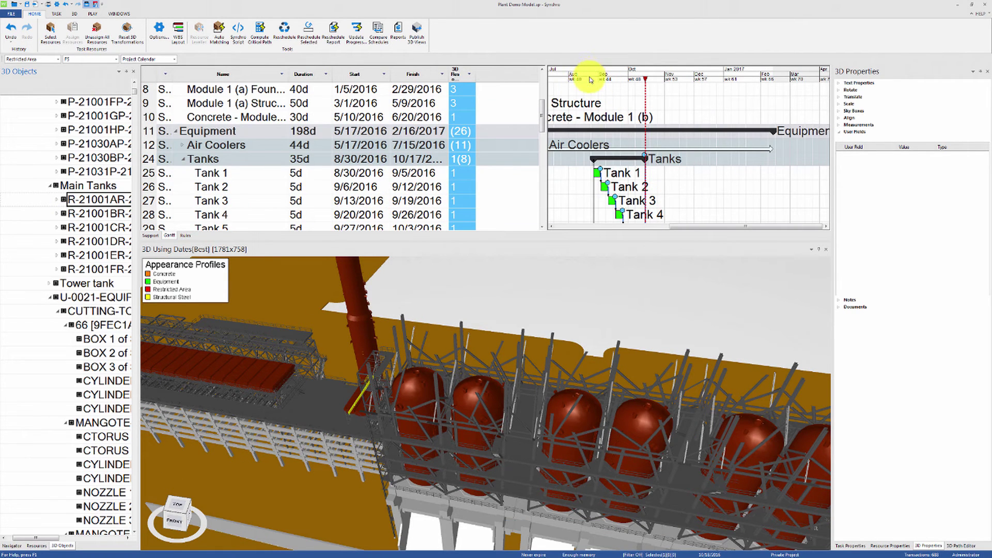
mouse_move(591, 78)
left_mouse_down()
mouse_move(619, 77)
mouse_move(622, 88)
mouse_move(644, 78)
left_mouse_up()
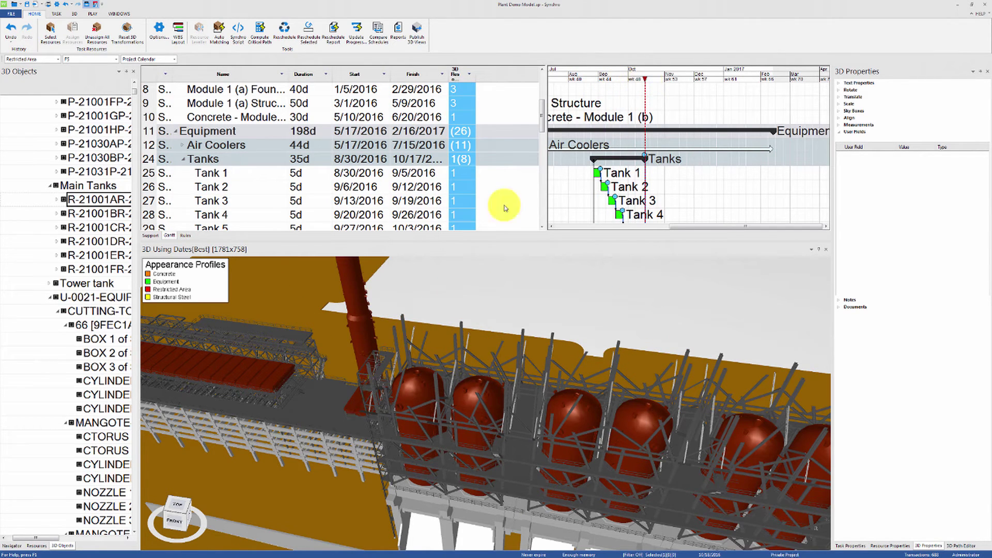
left_click(411, 394)
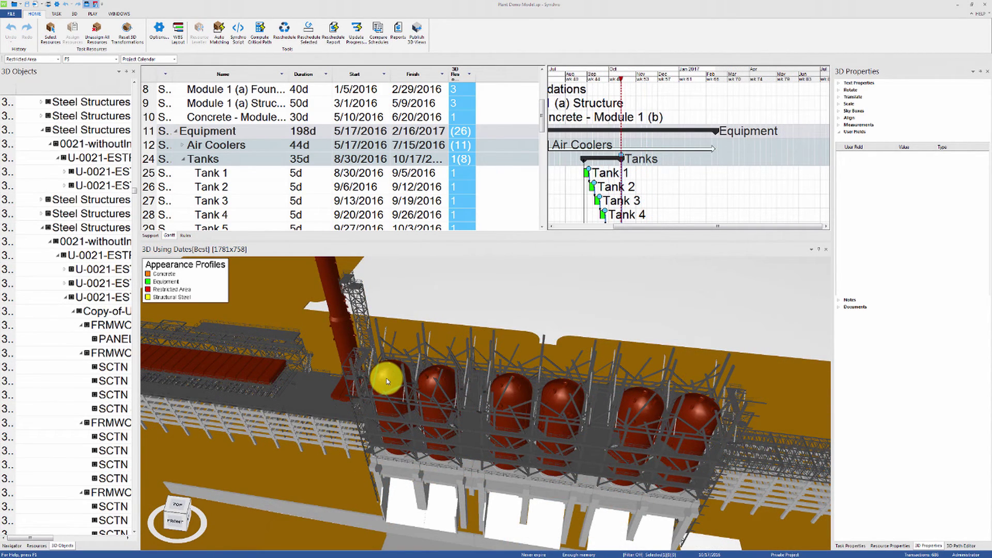
Unassign the left tank R-21001AR from Tank 1 using No assignment in the Resource Wizard
left_click(388, 381)
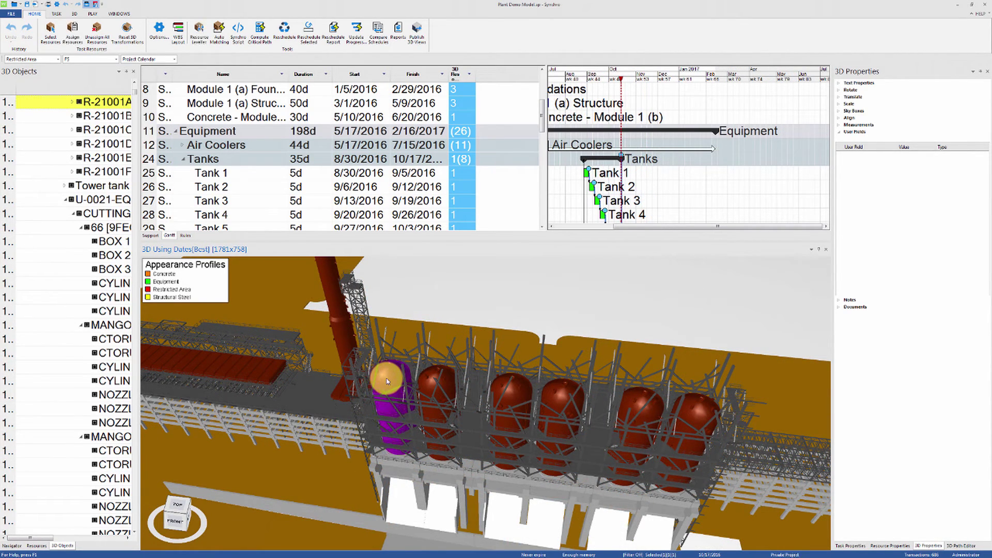
left_click(388, 381)
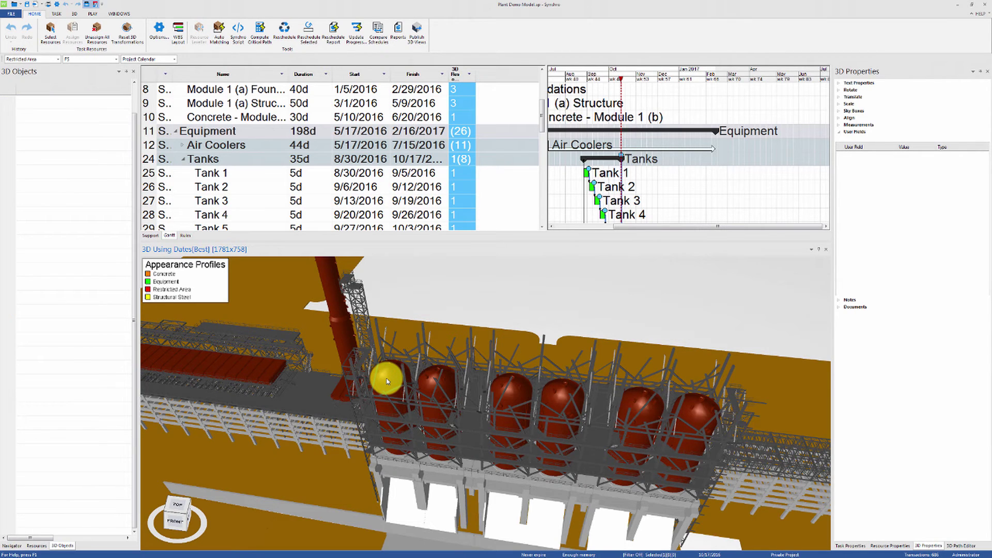
left_click(387, 381)
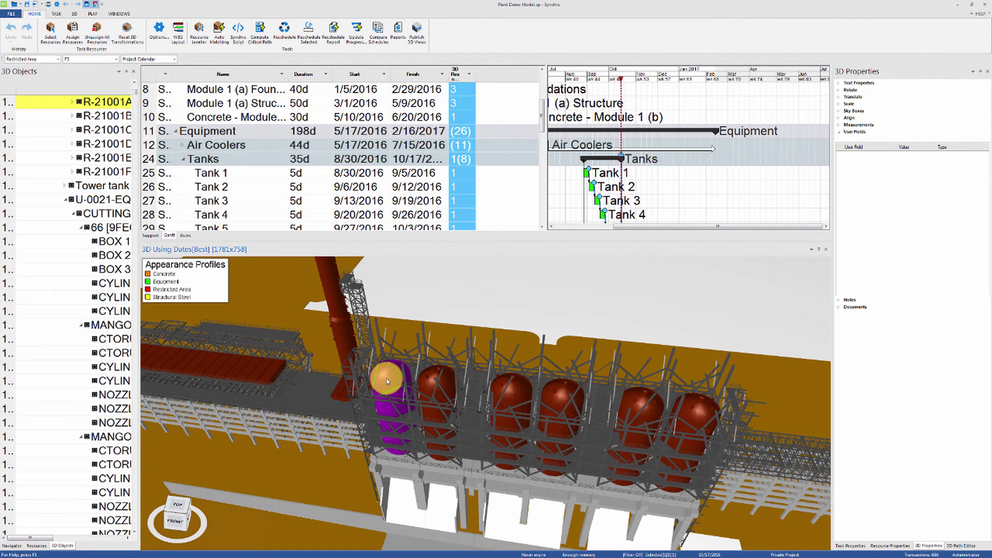
double_click(388, 381)
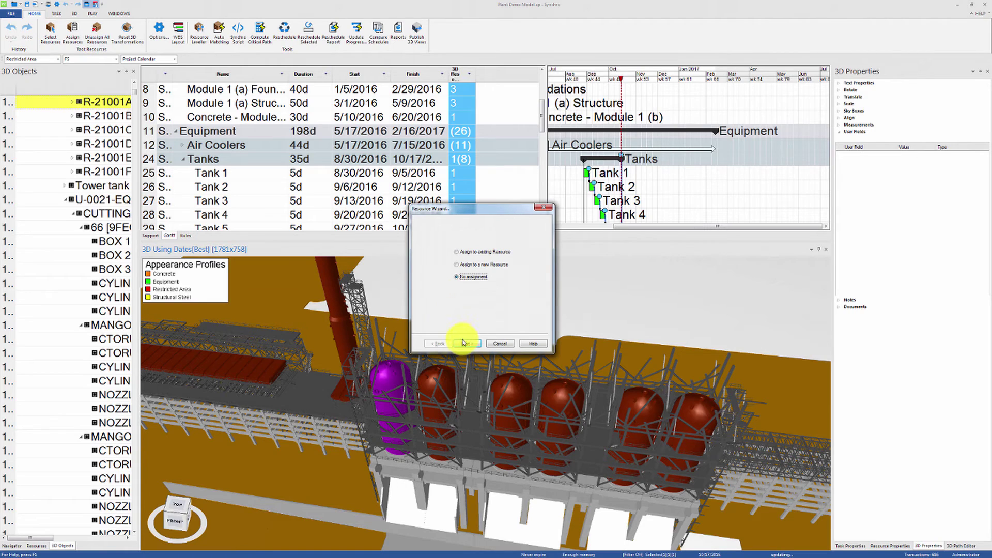
left_click(465, 343)
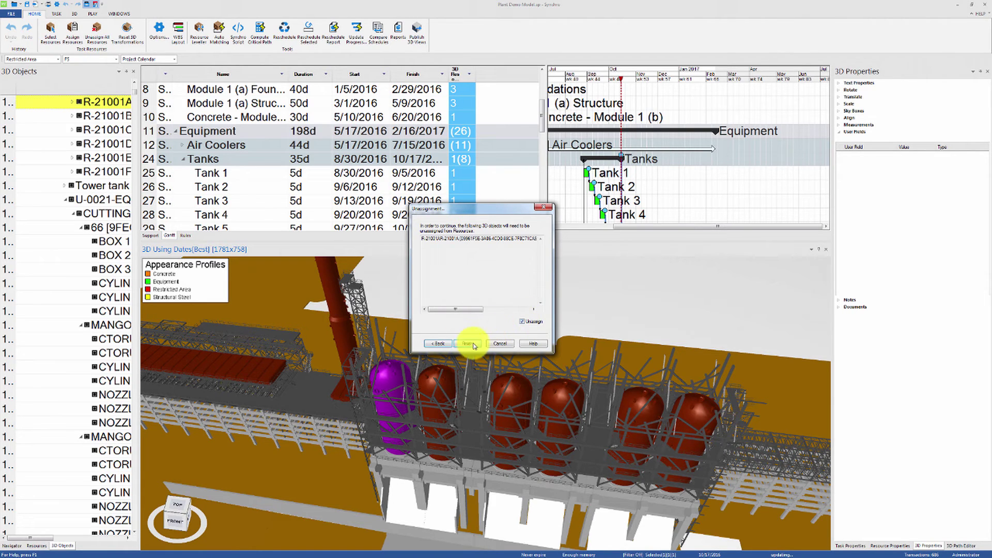
left_click(470, 344)
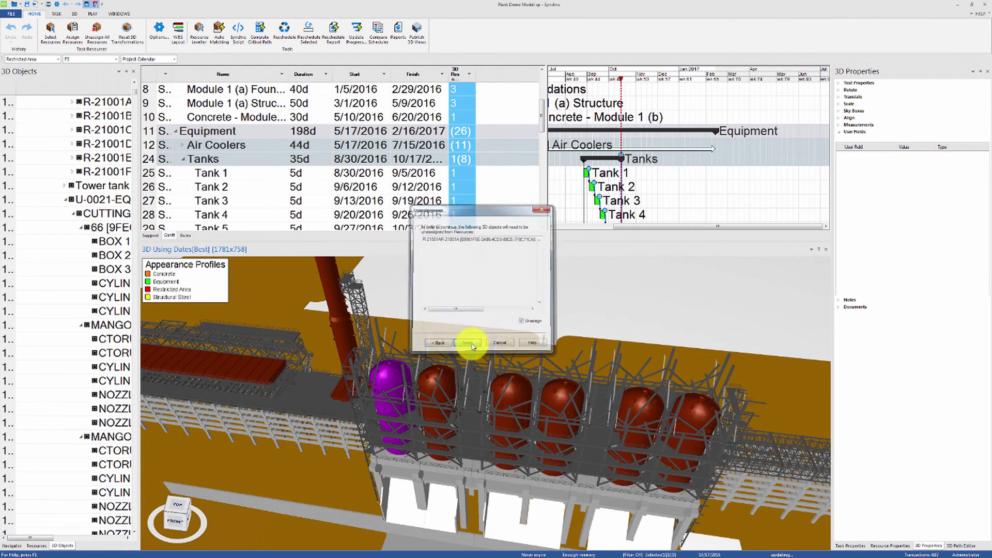
Expand R-21001AR in the 3D Objects tree and select its six subparts
left_click(72, 106)
left_click(60, 104)
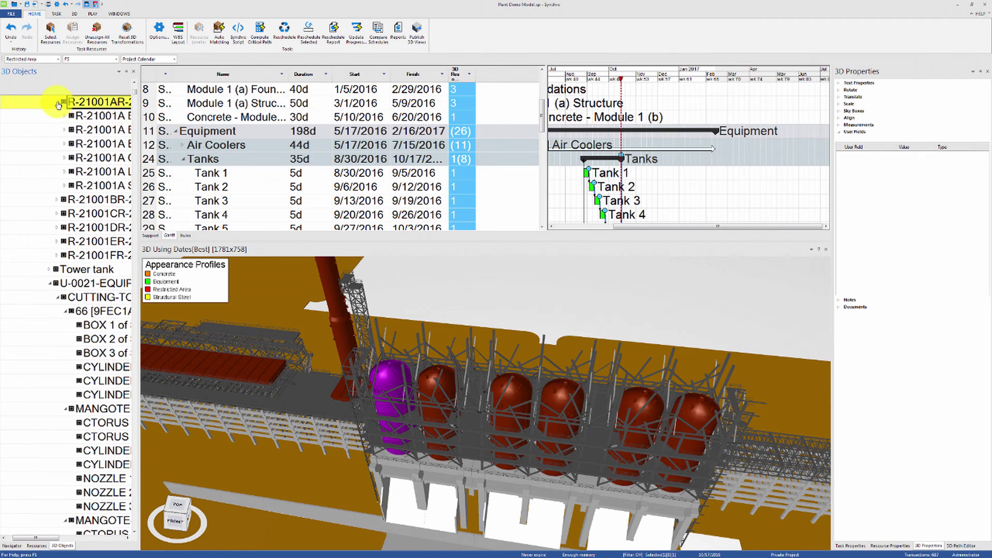
left_click(77, 119)
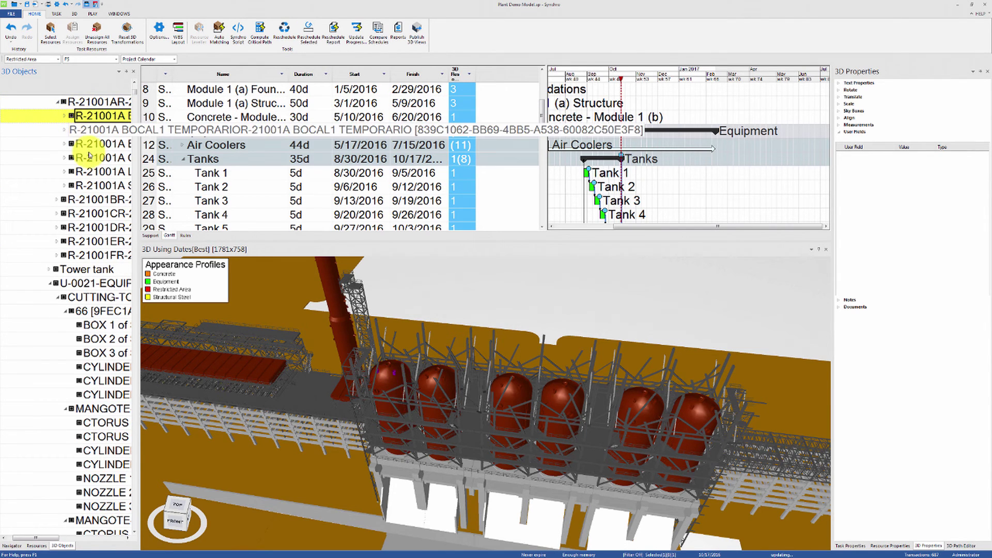
left_click(100, 186, "shift")
Drag the six subparts into the 3D view and assign them to the existing Tank 1 resource
left_click_drag(99, 188, 284, 394)
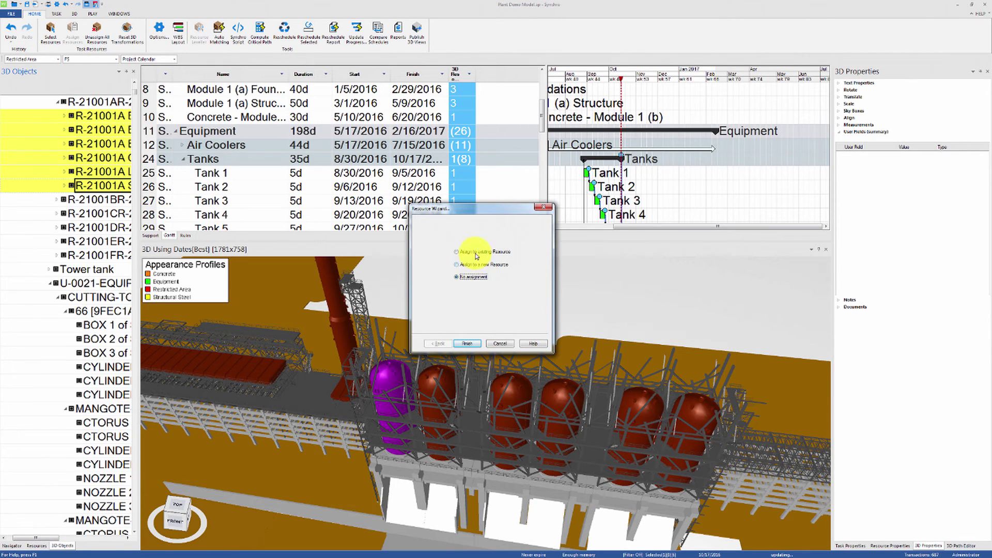
left_click(465, 344)
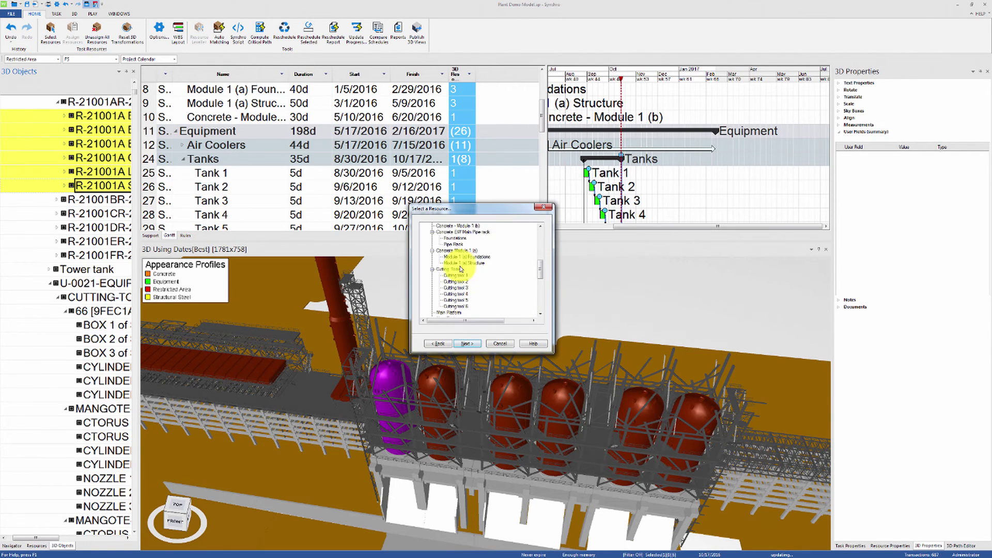
left_click(466, 343)
left_click(464, 345)
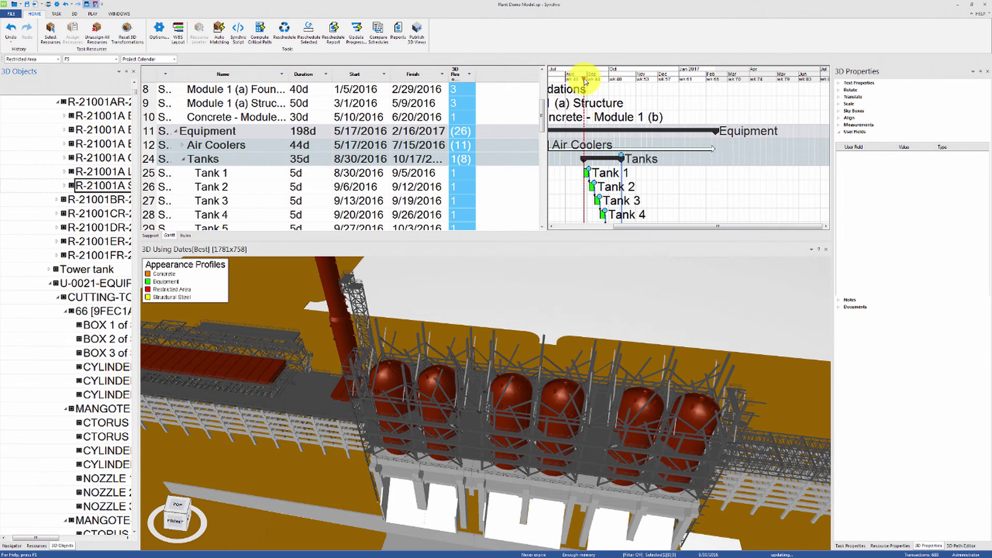
Drag the focus date later so the tanks turn green in turn, ending with all six placed
left_click_drag(584, 81, 622, 86)
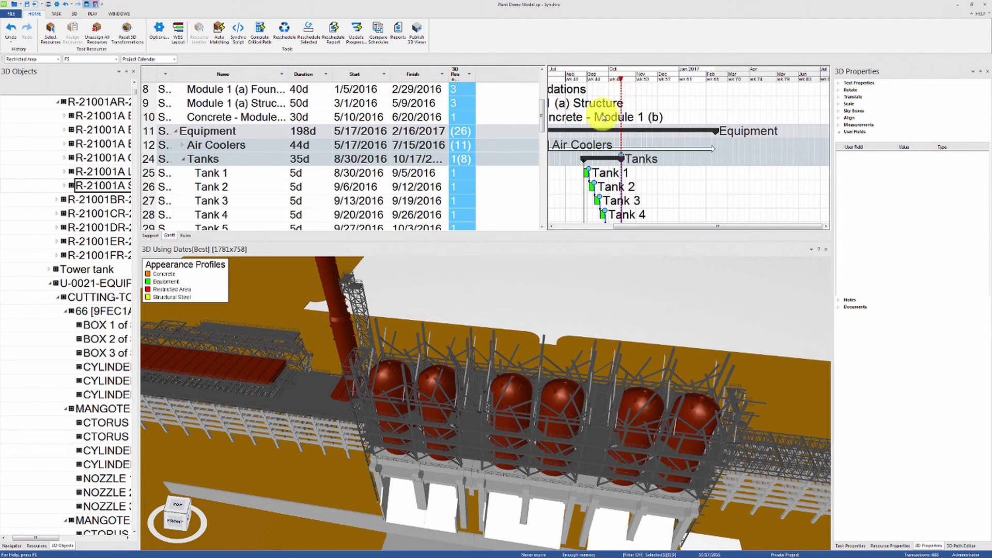
Select the left tank as a single resource and check it in Resource Properties
left_click(393, 371)
scroll(393, 371, "up", 5)
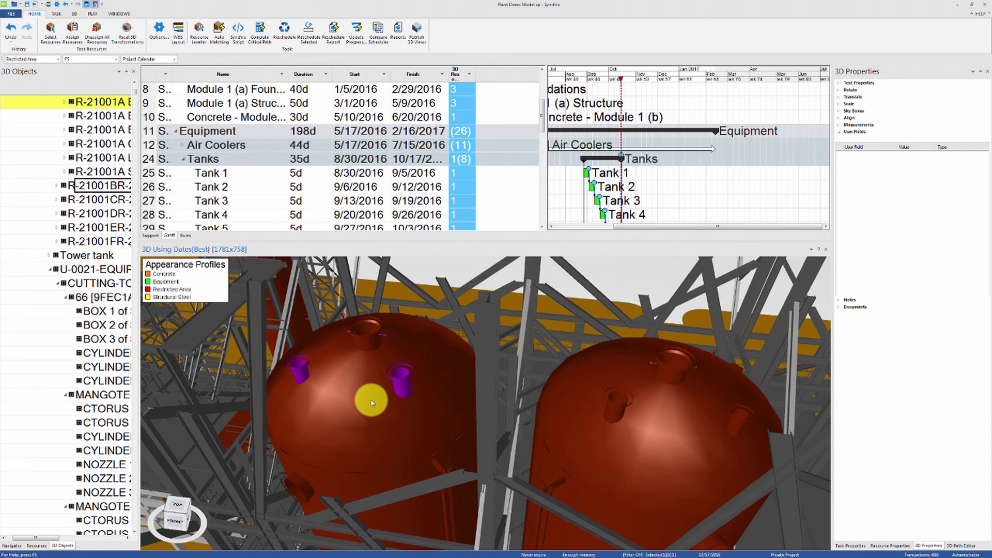
left_click(400, 383)
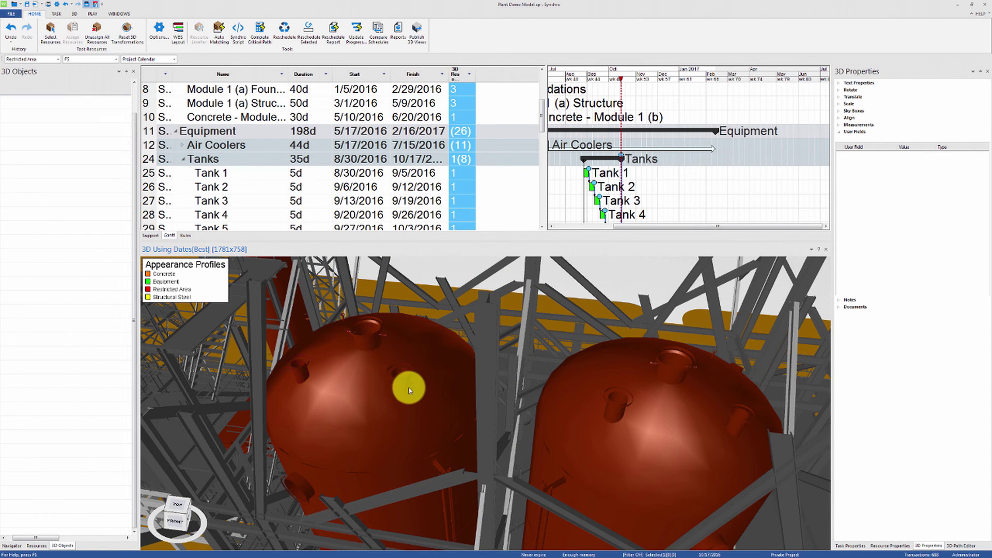
left_click(385, 415)
left_click(891, 545)
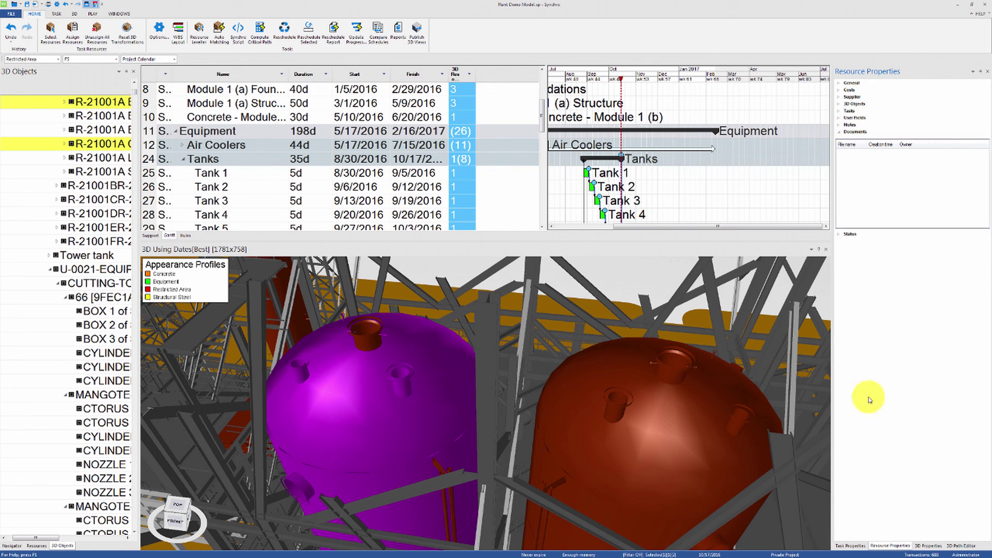
Return to 3D Properties and pick one nozzle of the tank on its own, then zoom out
left_click(928, 546)
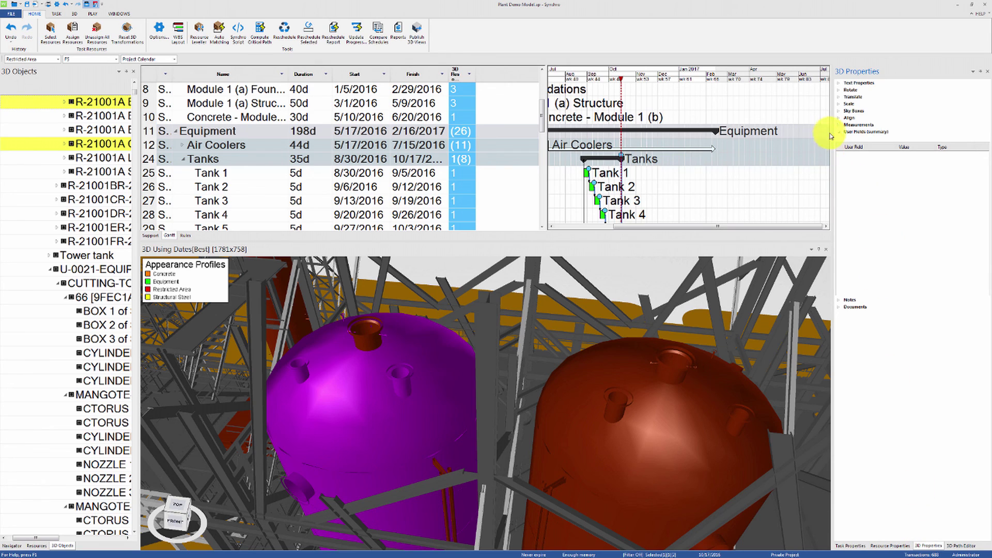
left_click(402, 386)
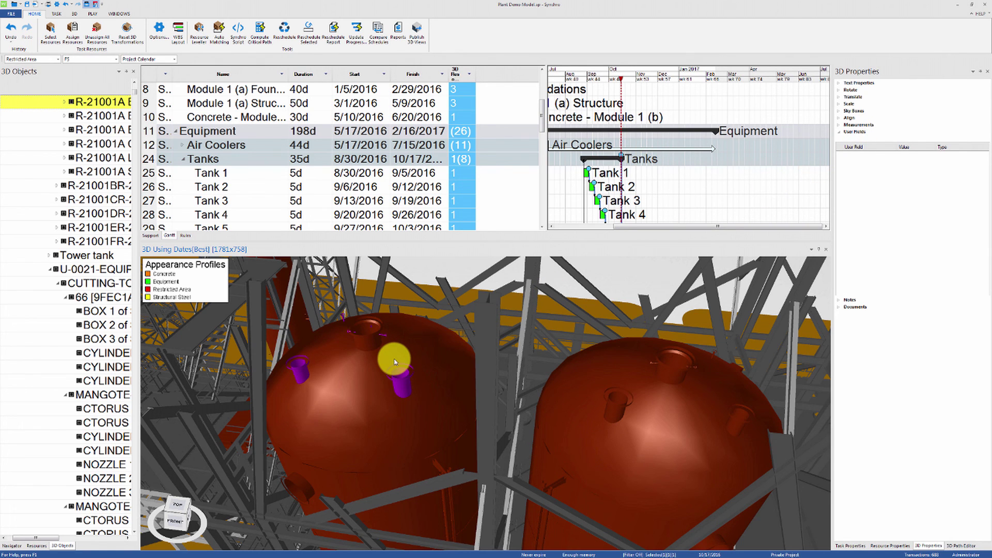
scroll(394, 361, "down", 5)
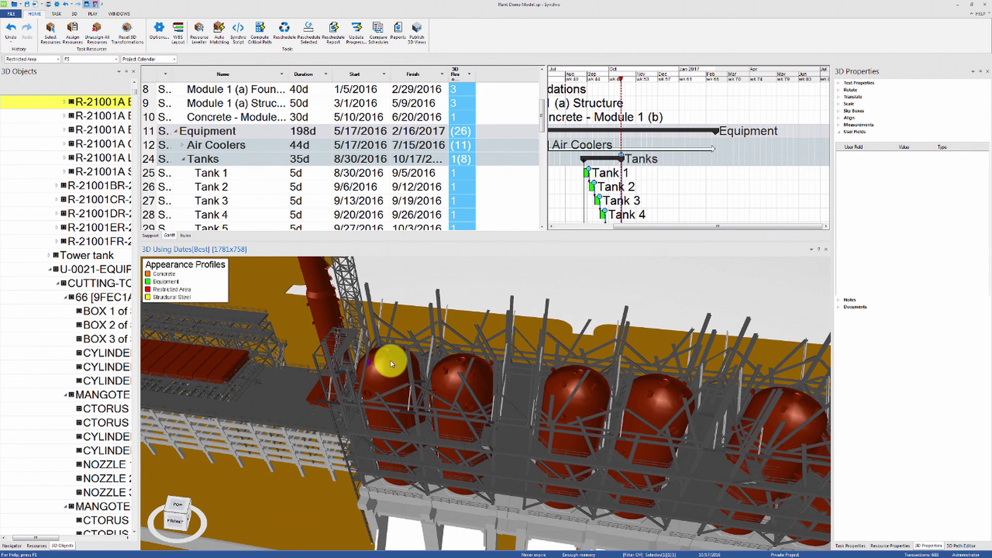